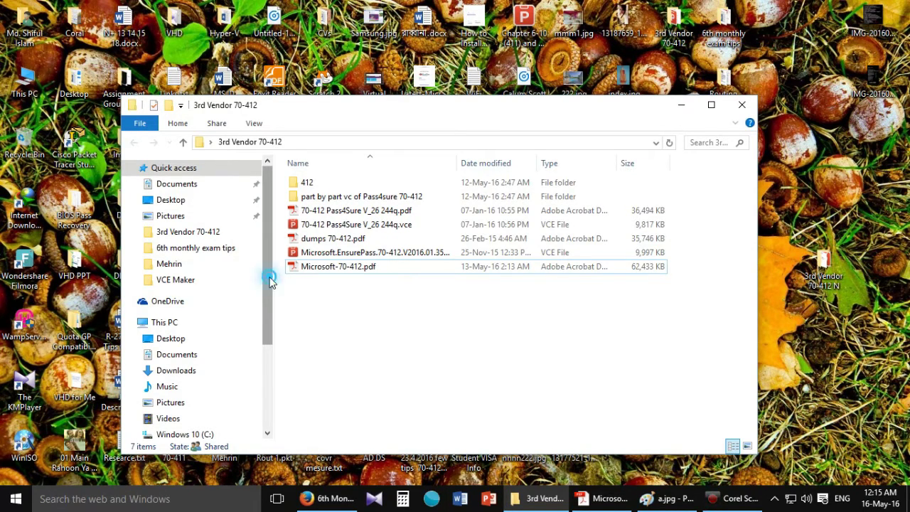
# - Open the Software folder on the Protected Disc For Networking (E:) drive in File Explorer
pyautogui.moveTo(267, 281); pyautogui.dragTo(264, 359)
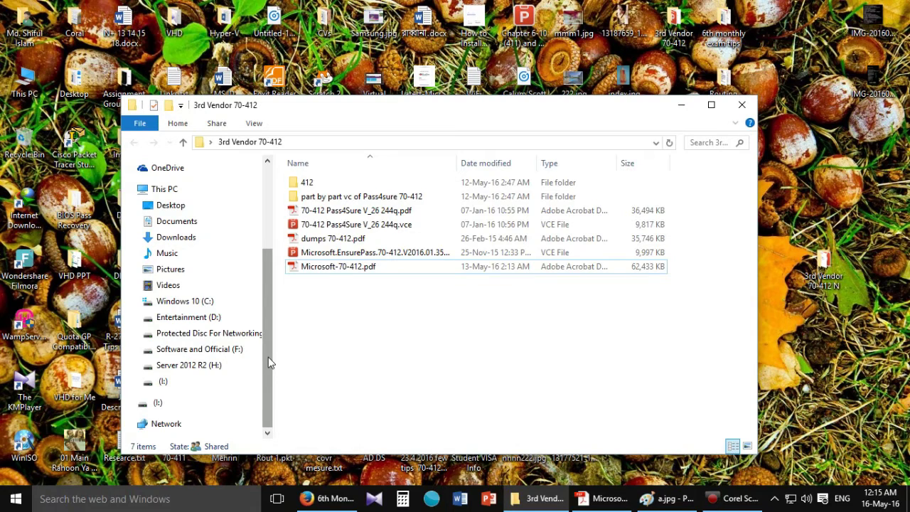
pyautogui.click(200, 356)
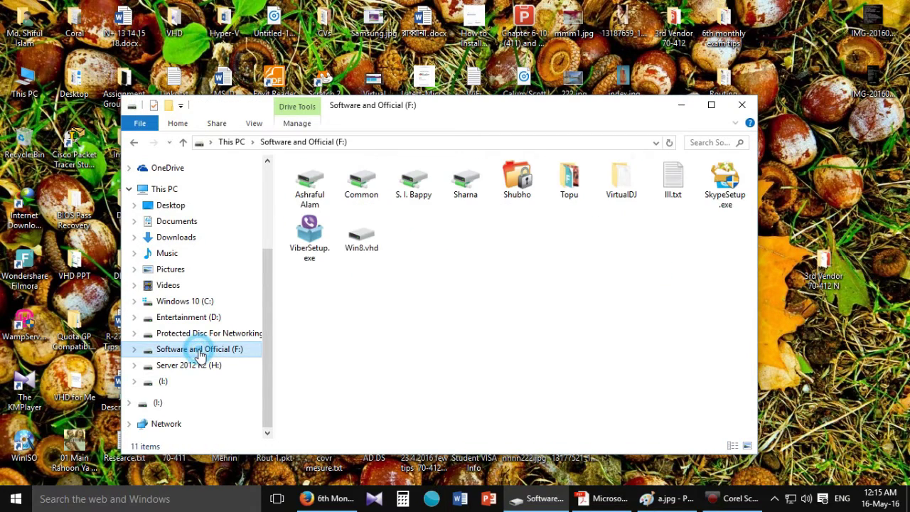
pyautogui.click(185, 332)
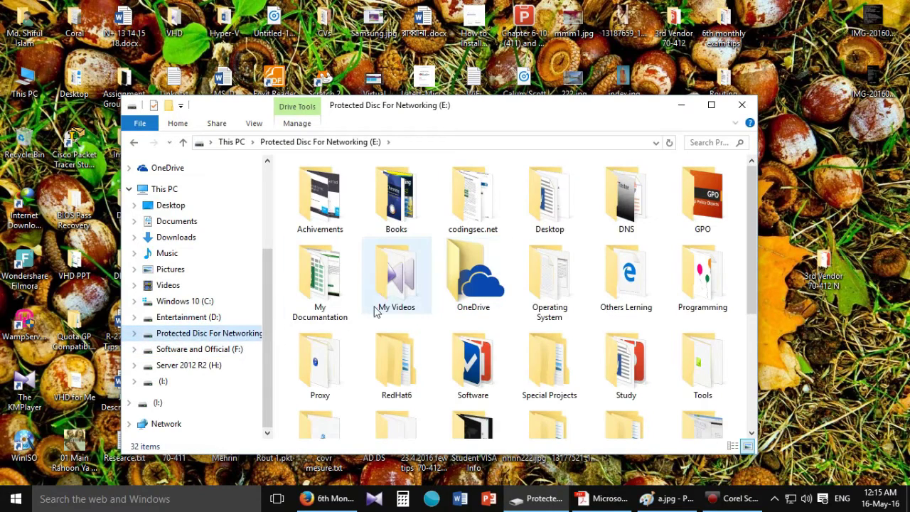
pyautogui.scroll(-2, 441, 285)
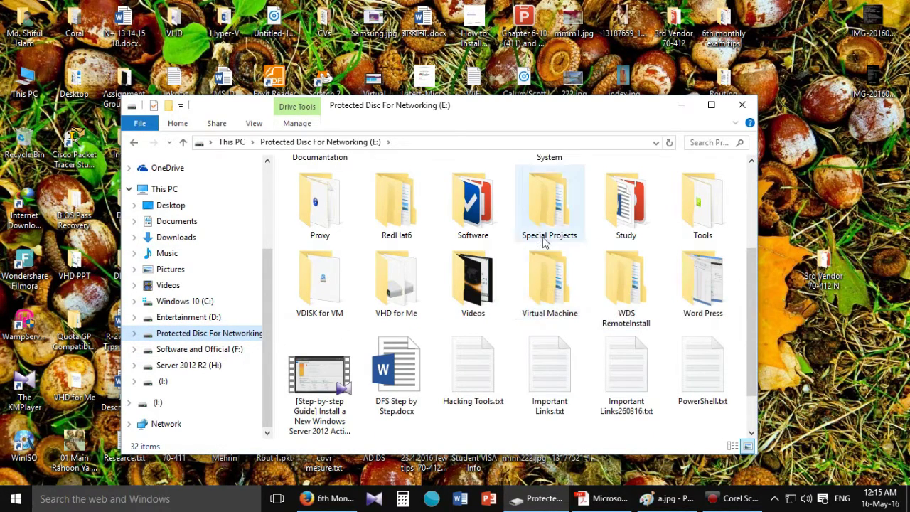
pyautogui.scroll(2, 502, 290)
pyautogui.doubleClick(462, 374)
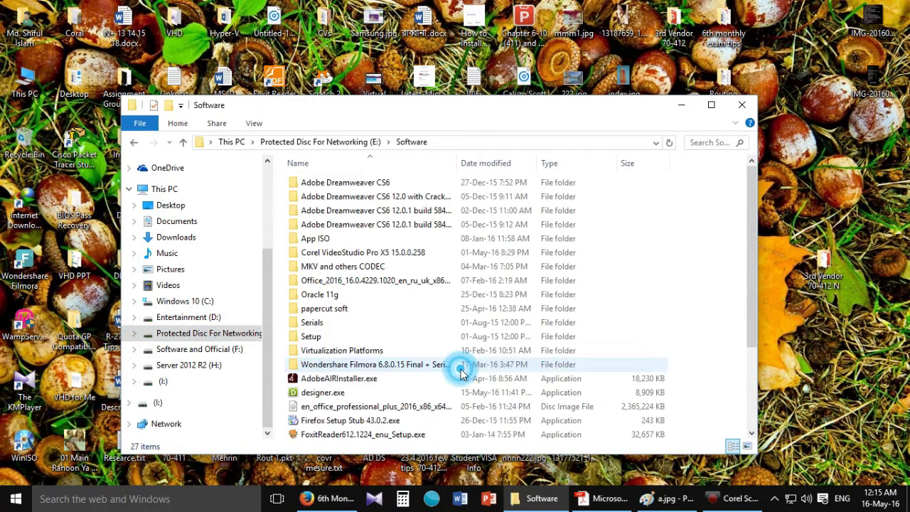
pyautogui.scroll(-3, 457, 369)
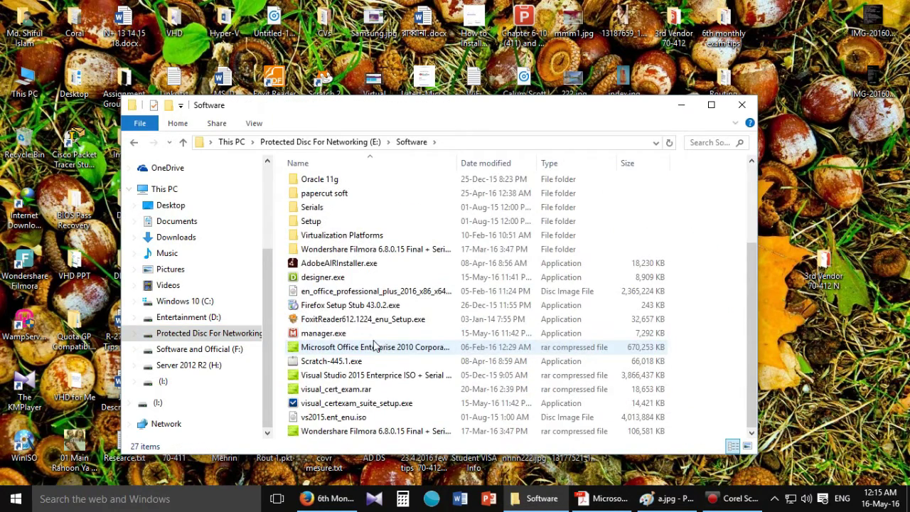
# - Locate the designer.exe and manager.exe setup files in the Software folder
pyautogui.click(317, 280)
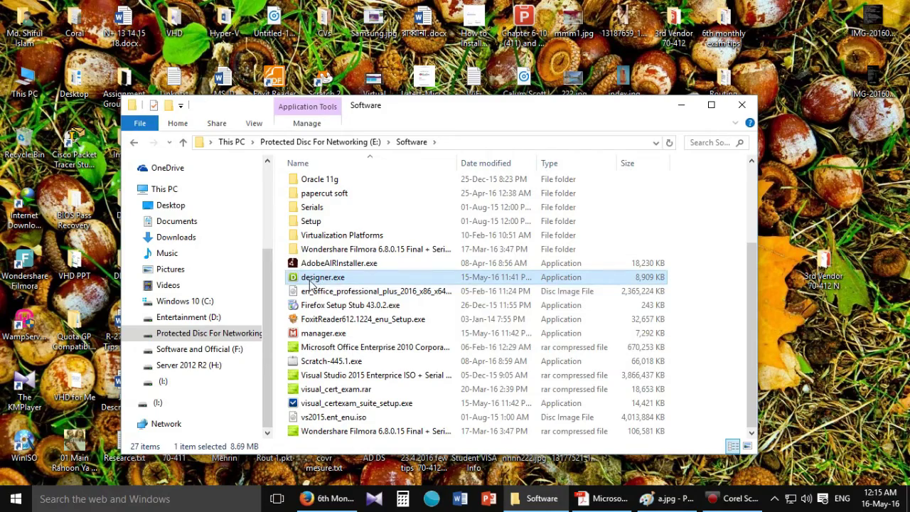
pyautogui.click(313, 332)
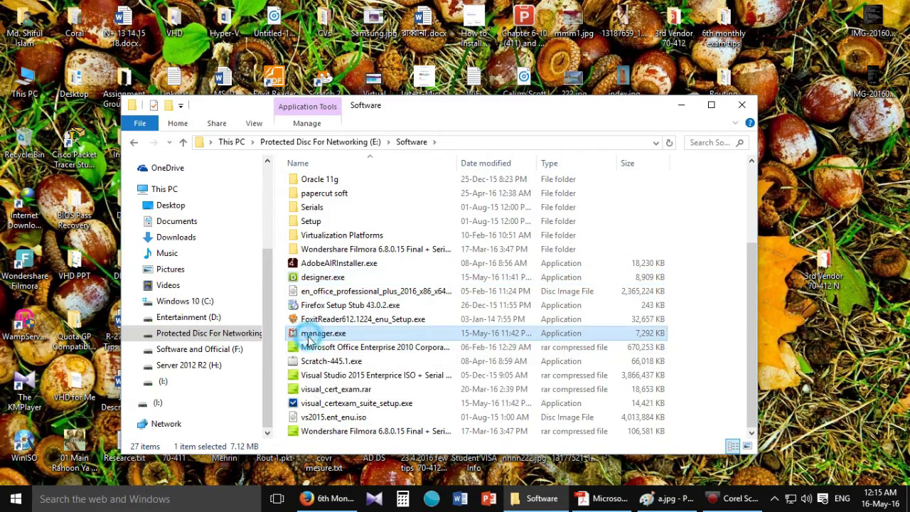
pyautogui.click(313, 277)
pyautogui.click(324, 333)
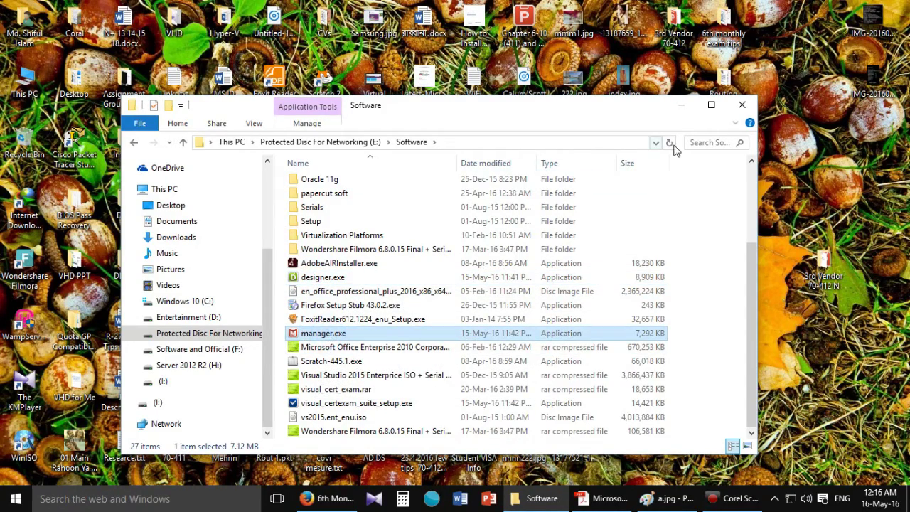
# - Minimize the folder window and launch Visual CertExam Designer from the desktop in a maximized window
pyautogui.click(681, 109)
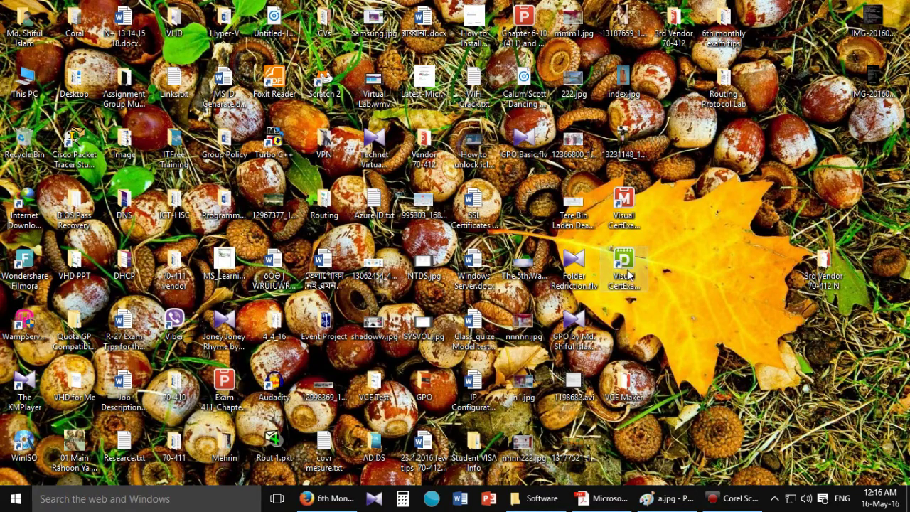
pyautogui.doubleClick(626, 273)
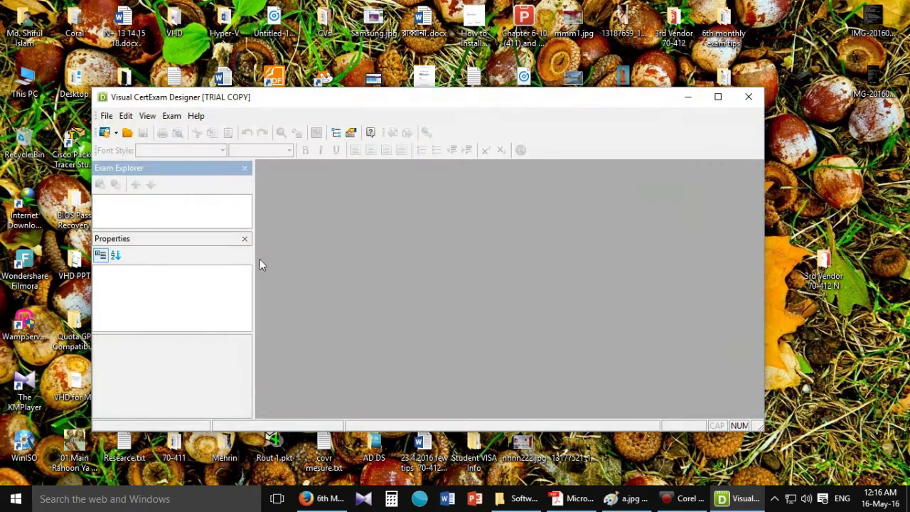
pyautogui.click(717, 97)
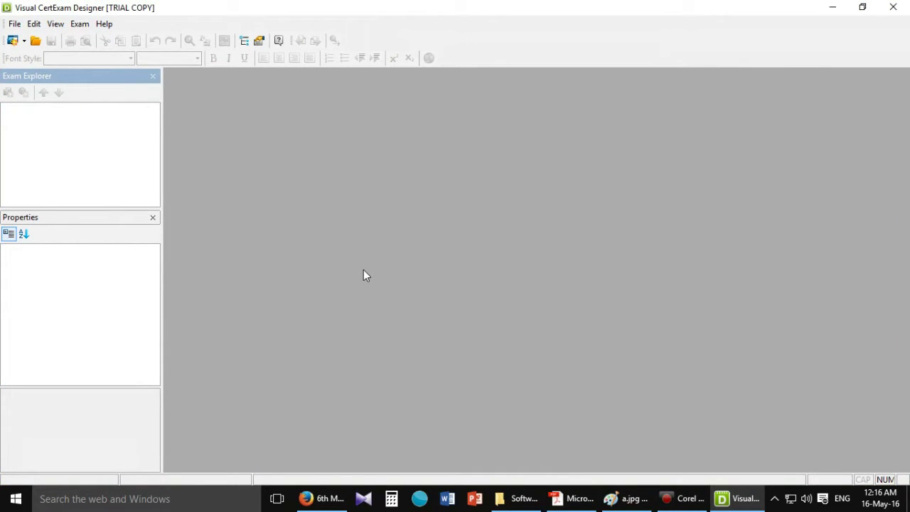
pyautogui.click(14, 24)
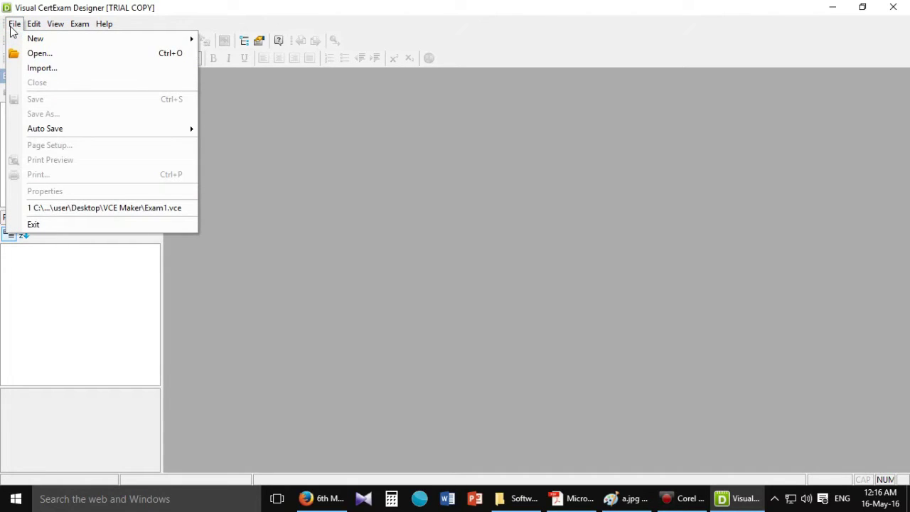
pyautogui.moveTo(30, 29)
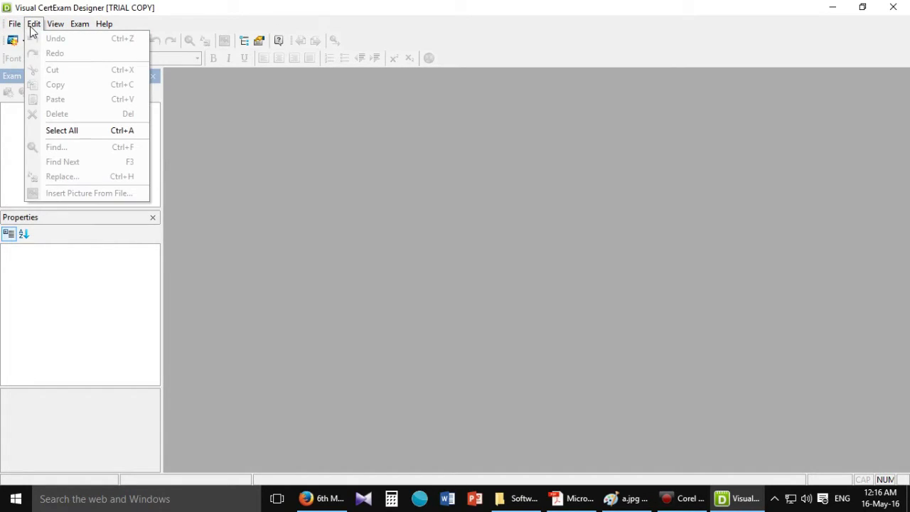
pyautogui.moveTo(81, 27)
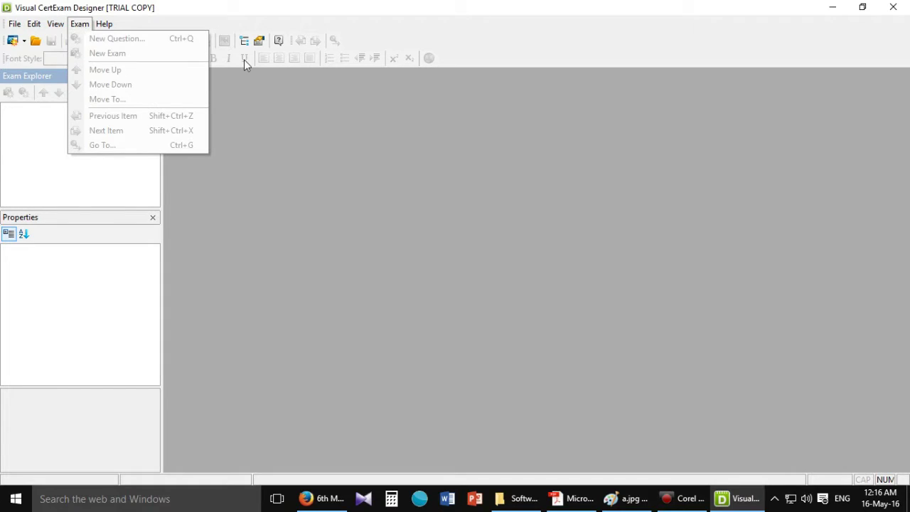
pyautogui.click(323, 128)
# - Create a new Standard Exam and open its Question 1
pyautogui.click(24, 43)
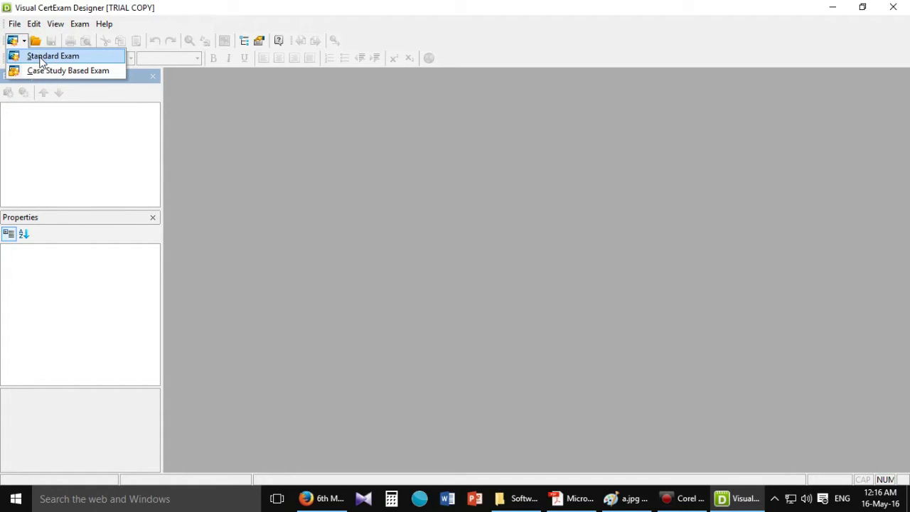
pyautogui.click(37, 57)
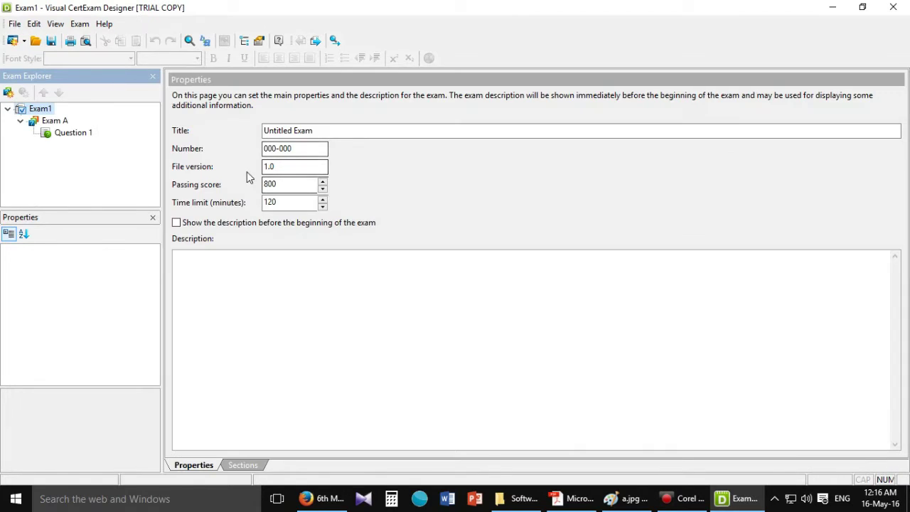
pyautogui.click(74, 135)
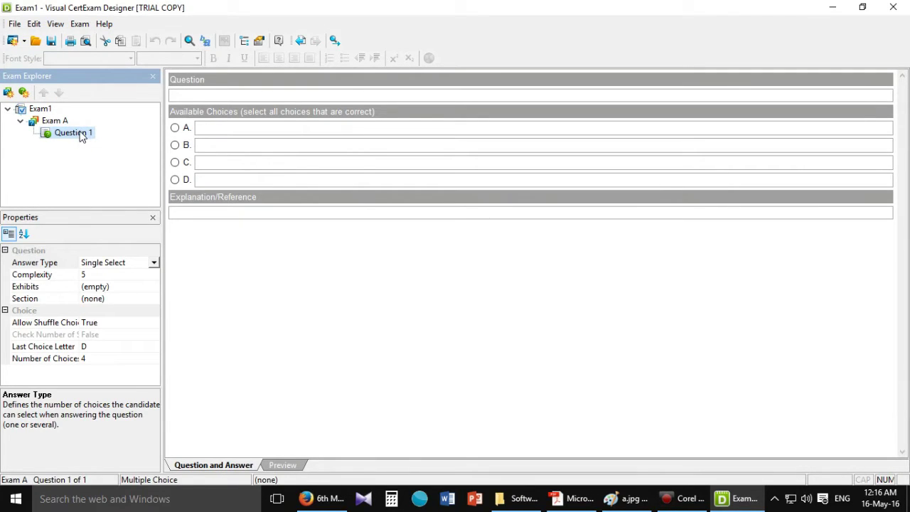
pyautogui.rightClick(81, 136)
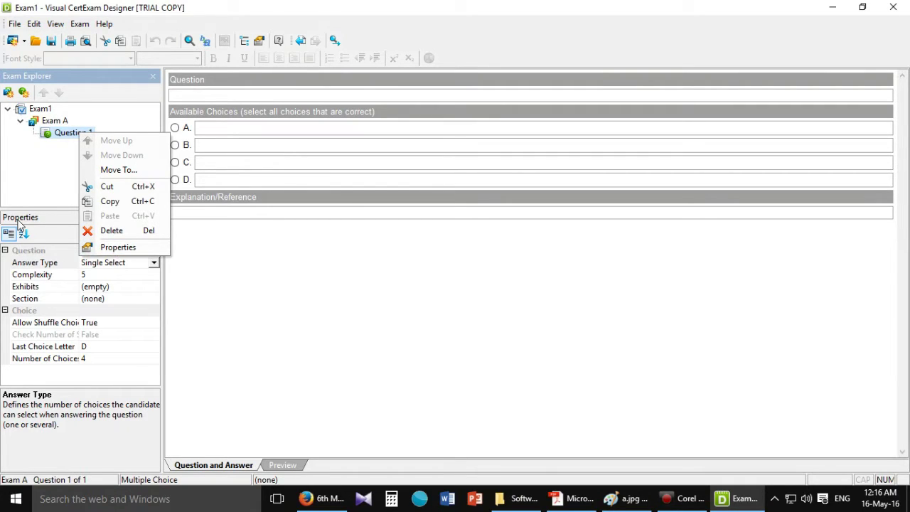
pyautogui.click(19, 184)
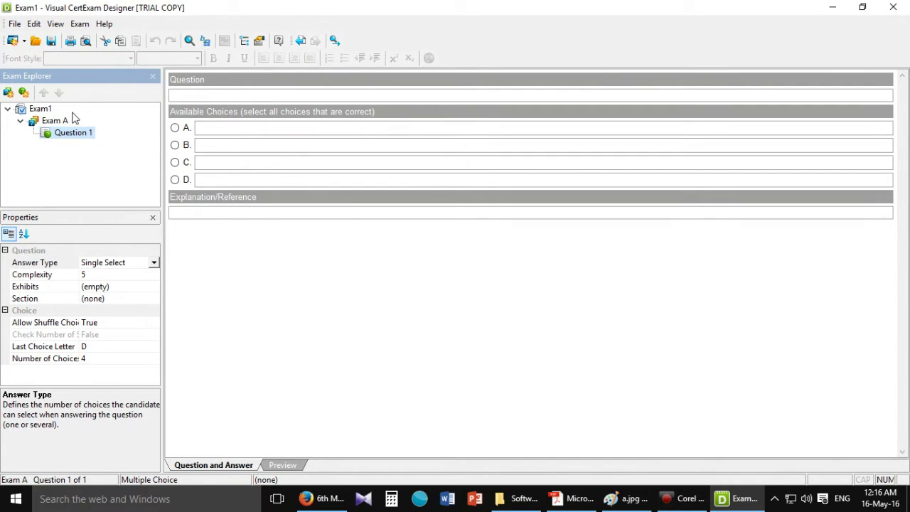
# - Replace the default question in Exam A with a new Select and Place (Drag and Drop) question
pyautogui.rightClick(51, 124)
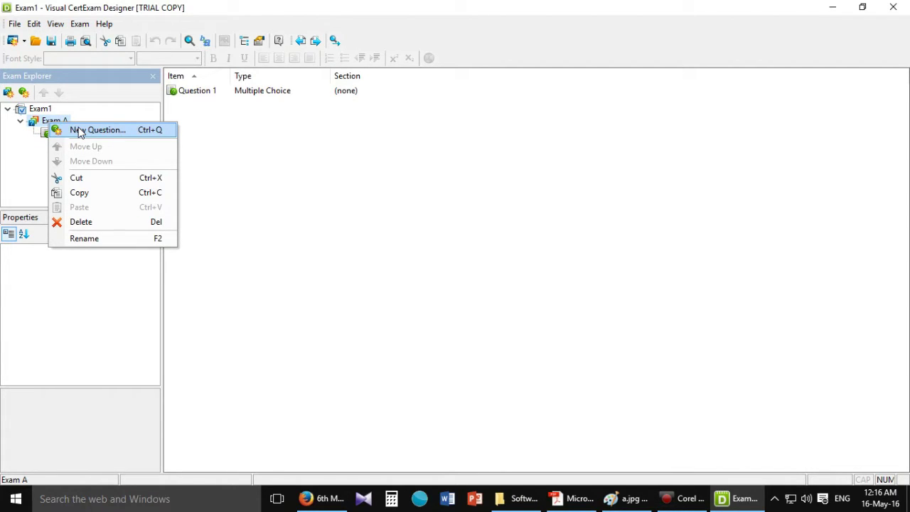
pyautogui.click(79, 132)
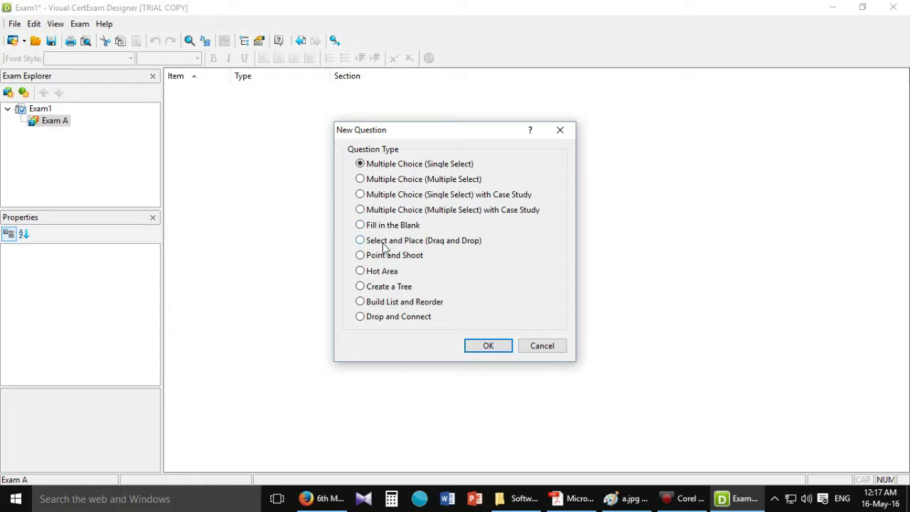
pyautogui.click(367, 241)
pyautogui.click(479, 346)
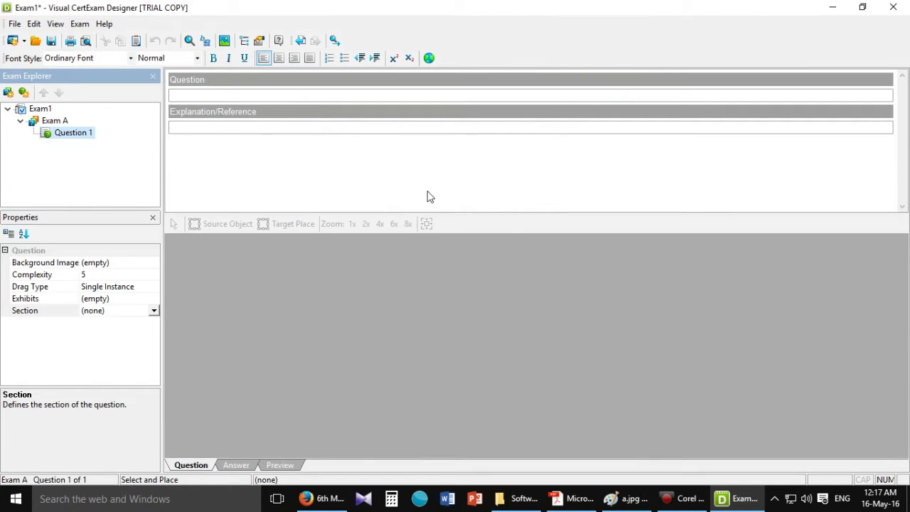
# - Switch to Microsoft-70-412.pdf in Acrobat Reader and copy the text of Question No 3 on page 5
pyautogui.click(576, 498)
pyautogui.click(647, 211)
pyautogui.scroll(6, 609, 213)
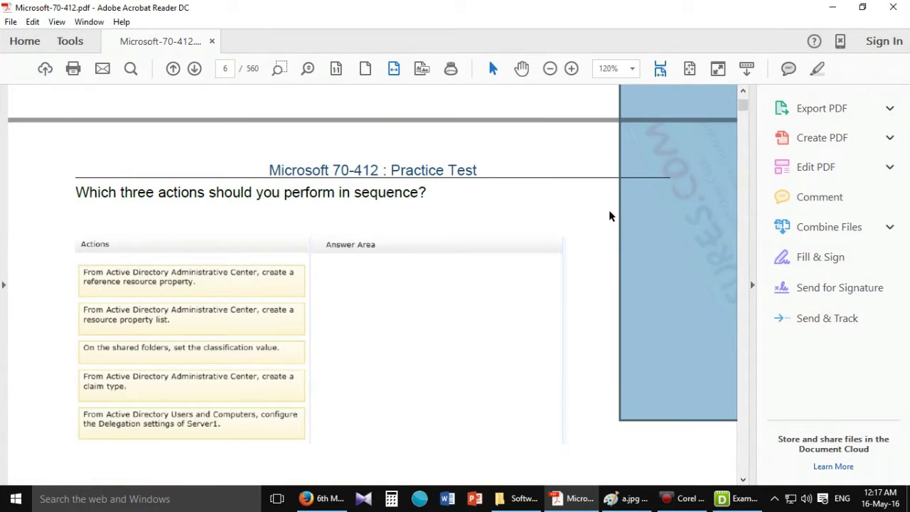
pyautogui.click(256, 240)
pyautogui.scroll(8, 245, 236)
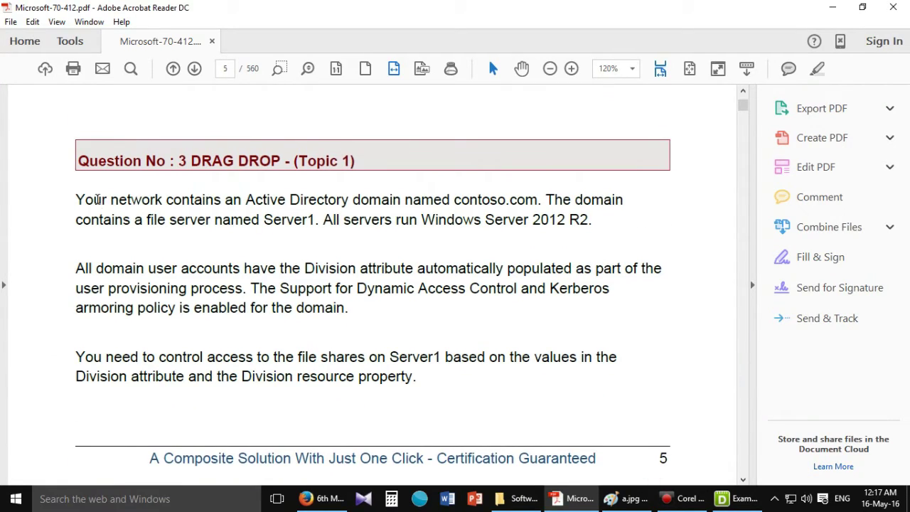
pyautogui.moveTo(75, 199); pyautogui.dragTo(415, 380)
pyautogui.hotkey('ctrl', 'c')
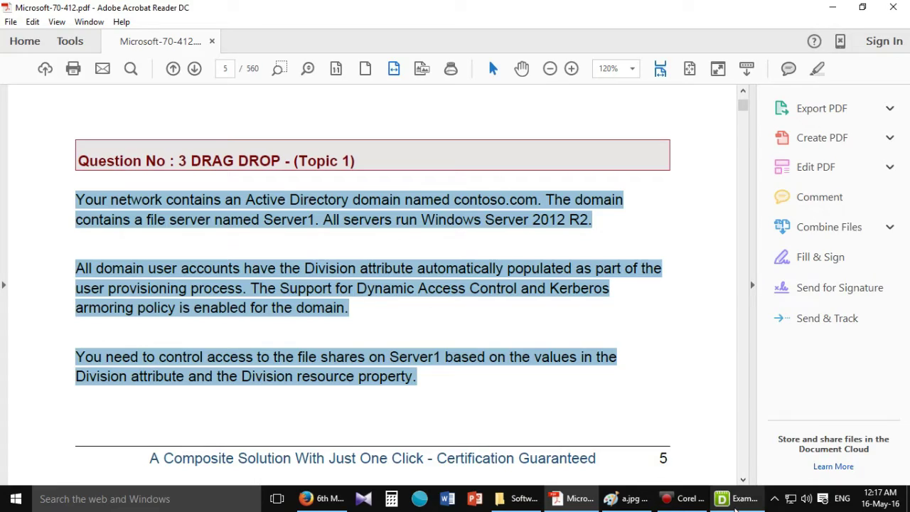
# - Switch back to Visual CertExam Designer and paste the copied text as the question of Question 1
pyautogui.click(736, 505)
pyautogui.click(244, 93)
pyautogui.hotkey('ctrl', 'v')
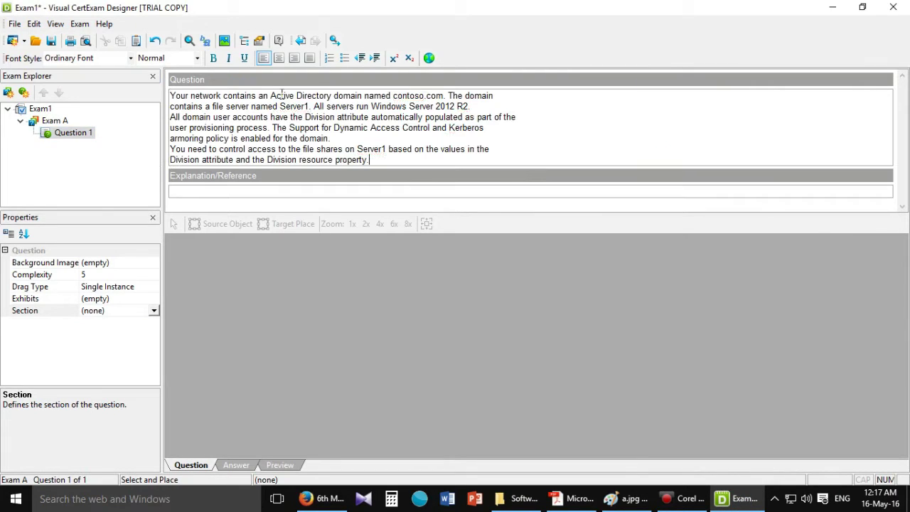
# - Remove the line breaks before "contains a file server", "All domain user accounts" and "user provisioning process" in the question text
pyautogui.tripleClick(175, 107)
pyautogui.click(169, 103)
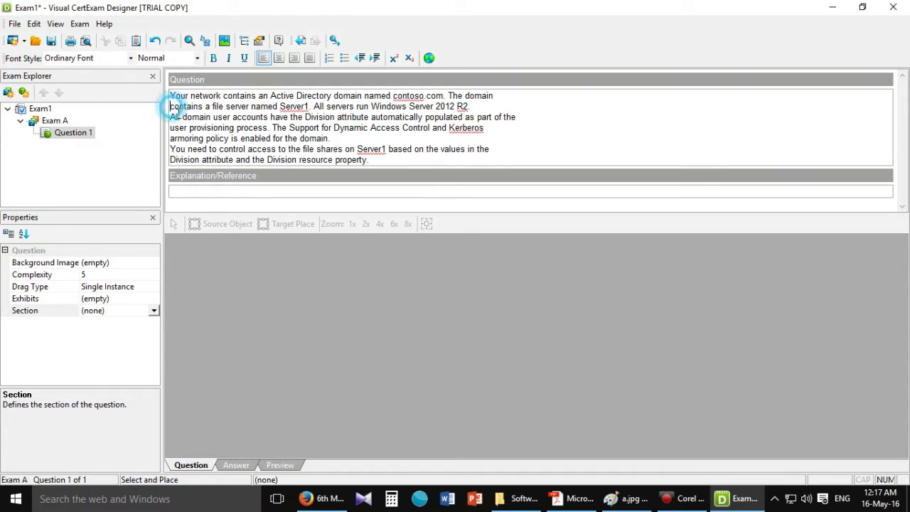
pyautogui.press('BackSpace')
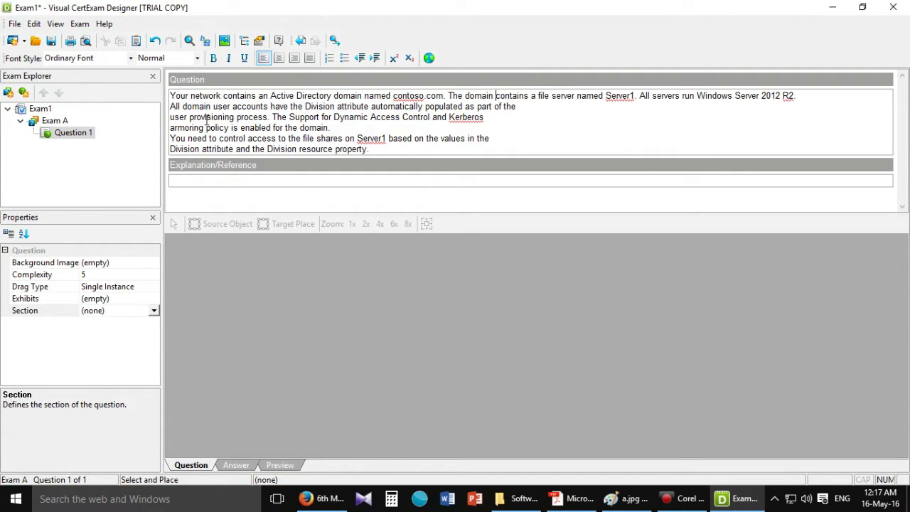
pyautogui.doubleClick(173, 107)
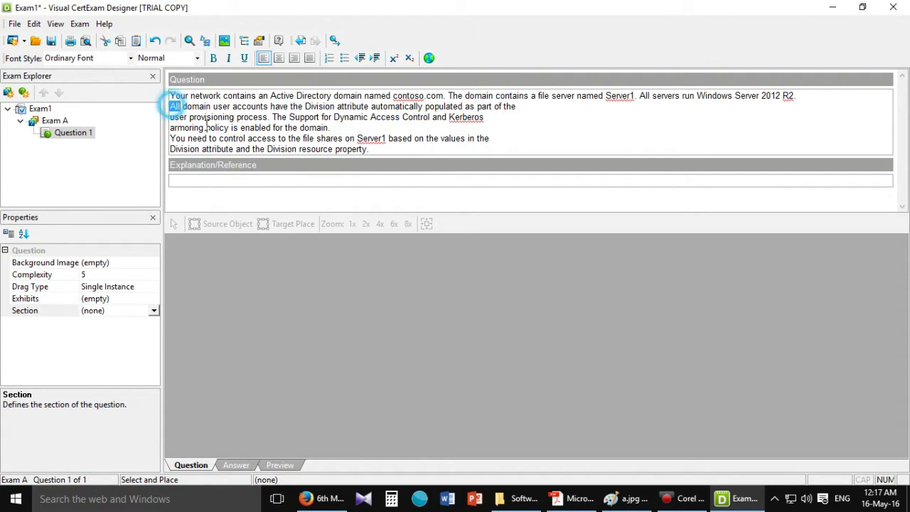
pyautogui.press('Right')
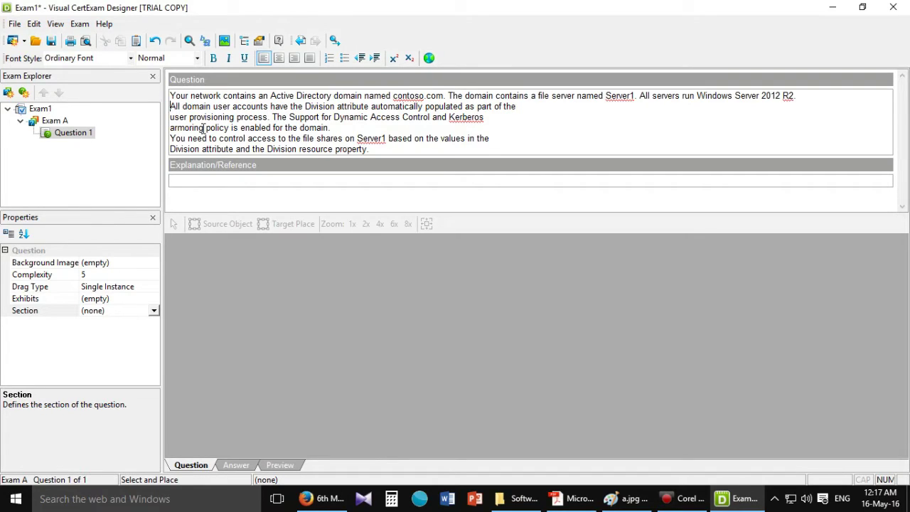
pyautogui.press('BackSpace')
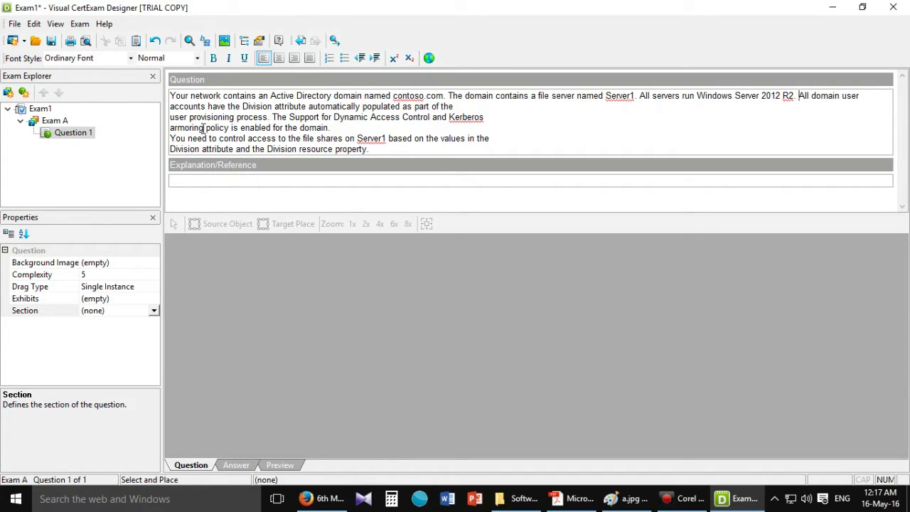
pyautogui.click(169, 116)
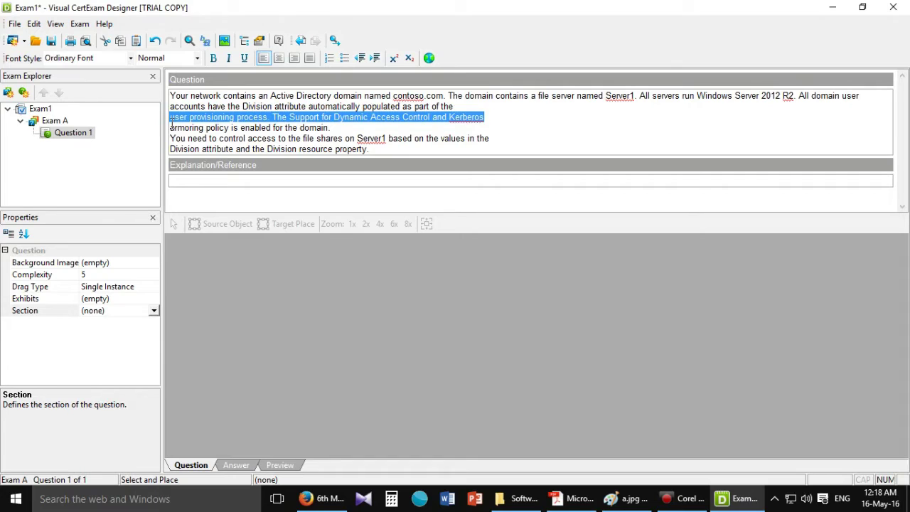
pyautogui.click(170, 118)
pyautogui.press('BackSpace')
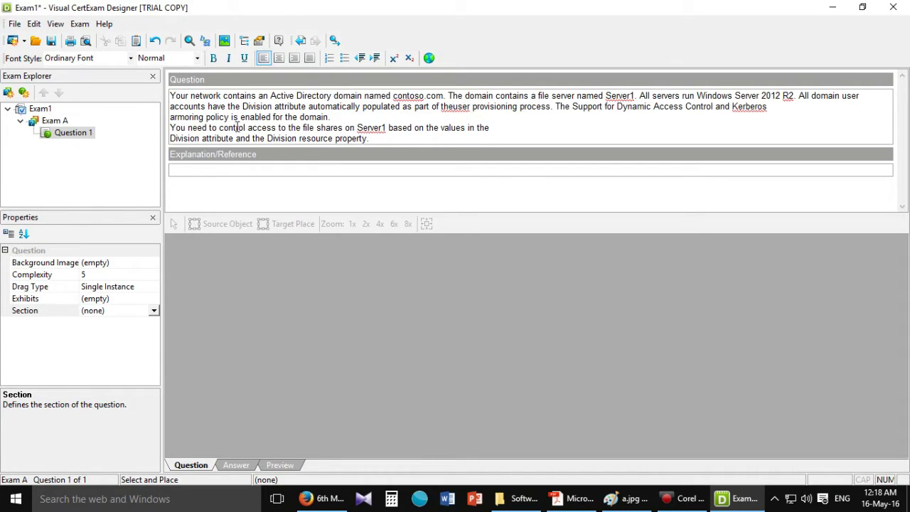
# - Join the remaining lines, starting at "armoring policy", "You need to control" and "Division attribute", so the question forms one spaced paragraph
pyautogui.click(170, 117)
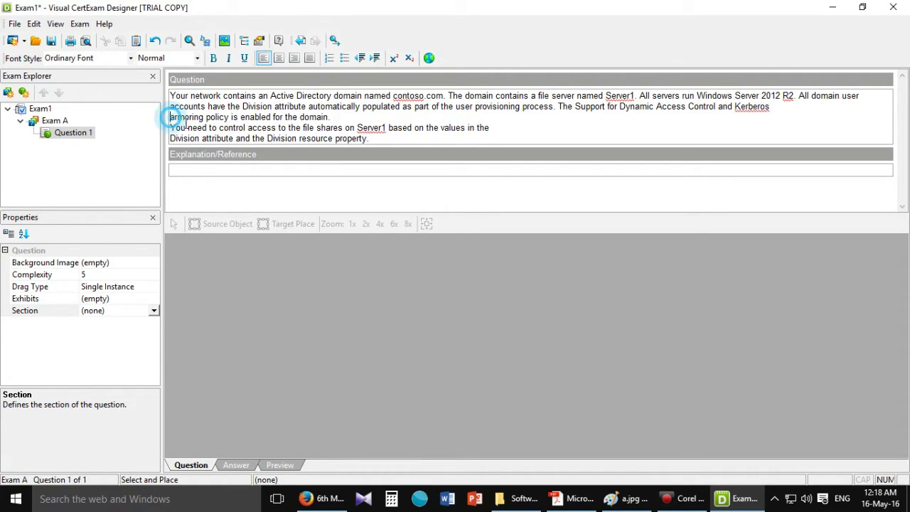
pyautogui.press('BackSpace')
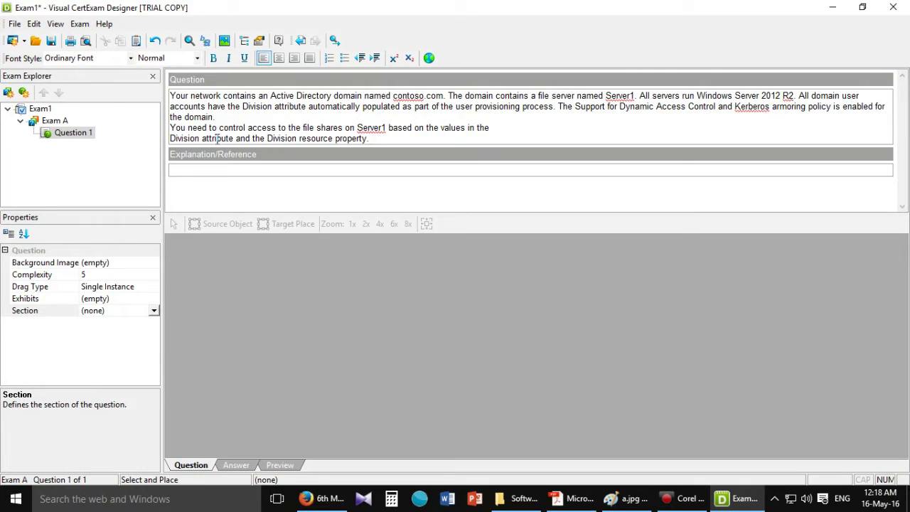
pyautogui.tripleClick(171, 128)
pyautogui.press('End')
pyautogui.click(173, 128)
pyautogui.press('BackSpace')
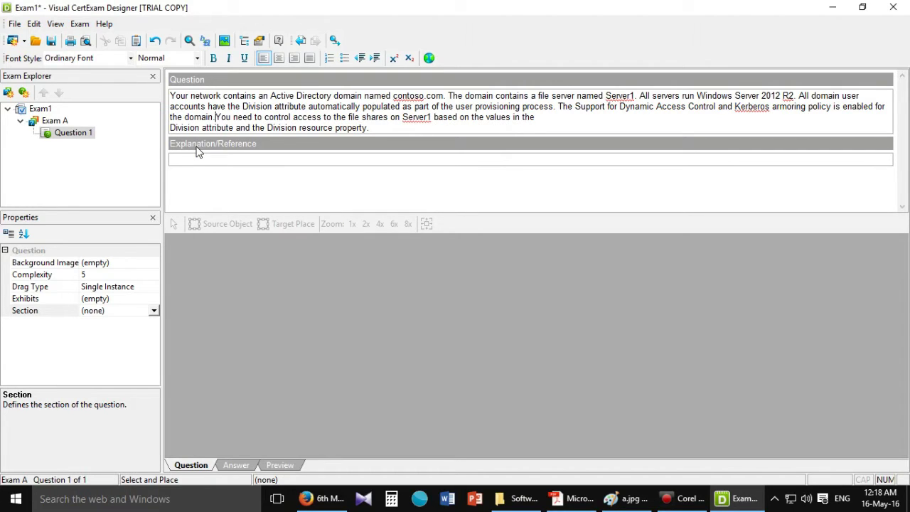
pyautogui.click(172, 128)
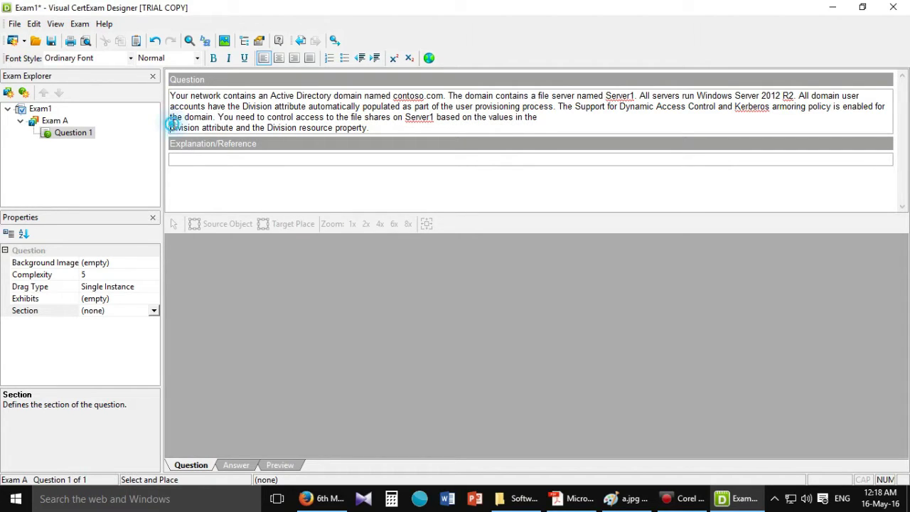
pyautogui.press('BackSpace')
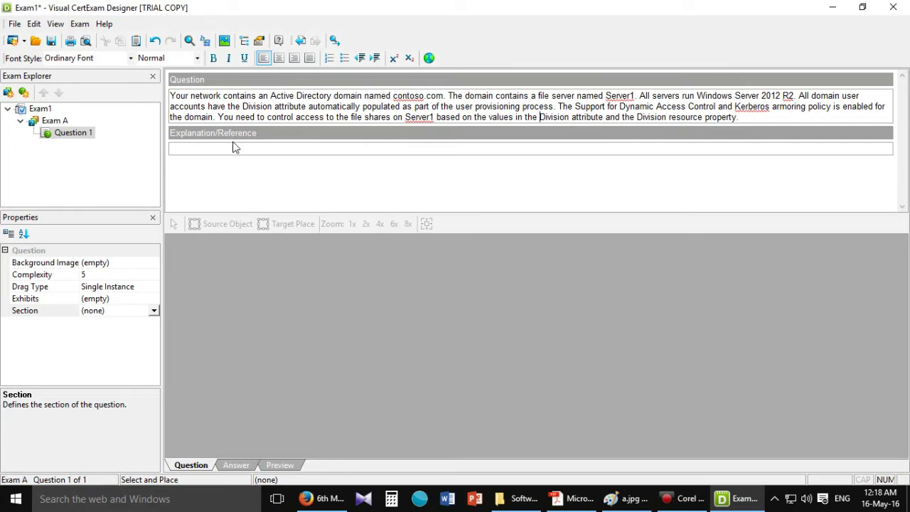
# - Copy "Which three actions should you perform in sequence?" from page 6 of Microsoft-70-412.pdf and append it to the question in Visual CertExam Designer
pyautogui.click(569, 501)
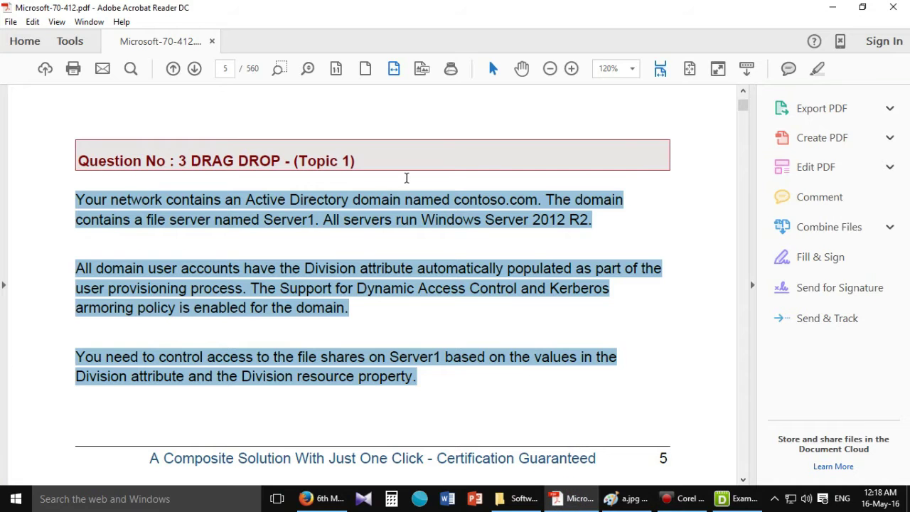
pyautogui.scroll(-10, 406, 178)
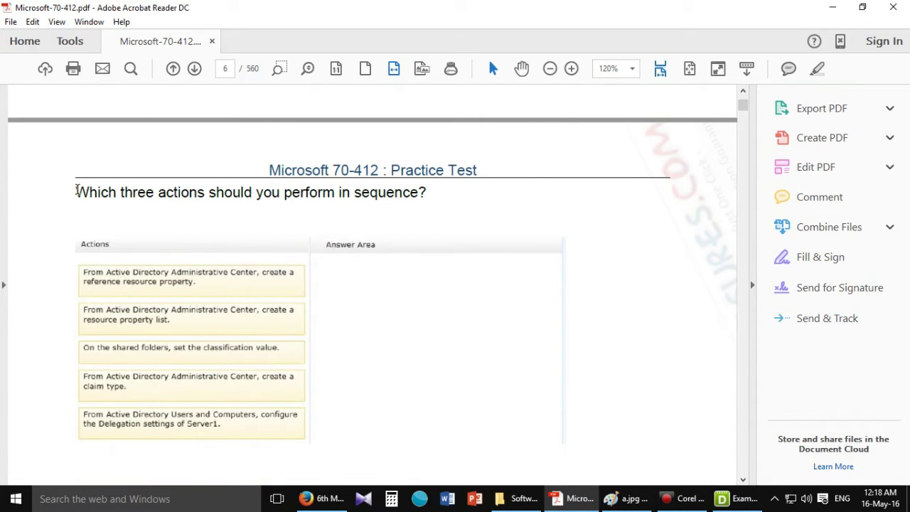
pyautogui.moveTo(75, 192); pyautogui.dragTo(418, 194)
pyautogui.hotkey('ctrl', 'c')
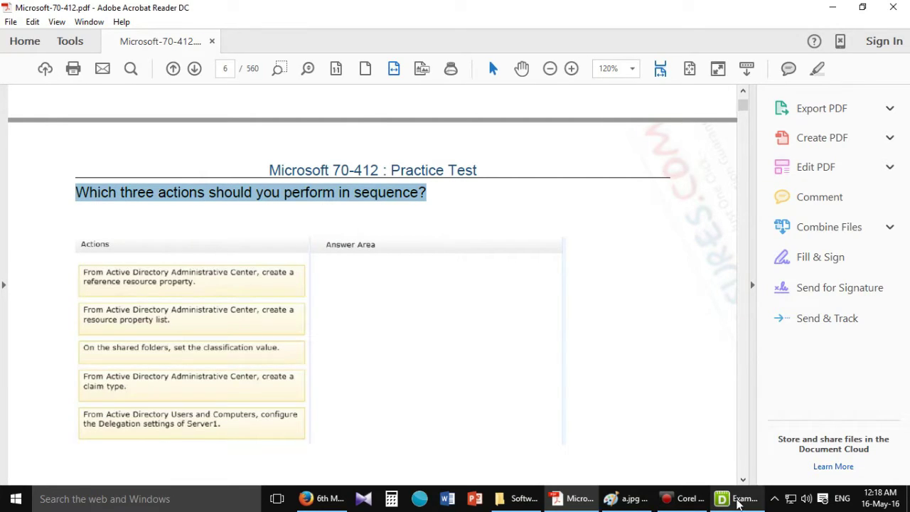
pyautogui.click(737, 502)
pyautogui.click(748, 116)
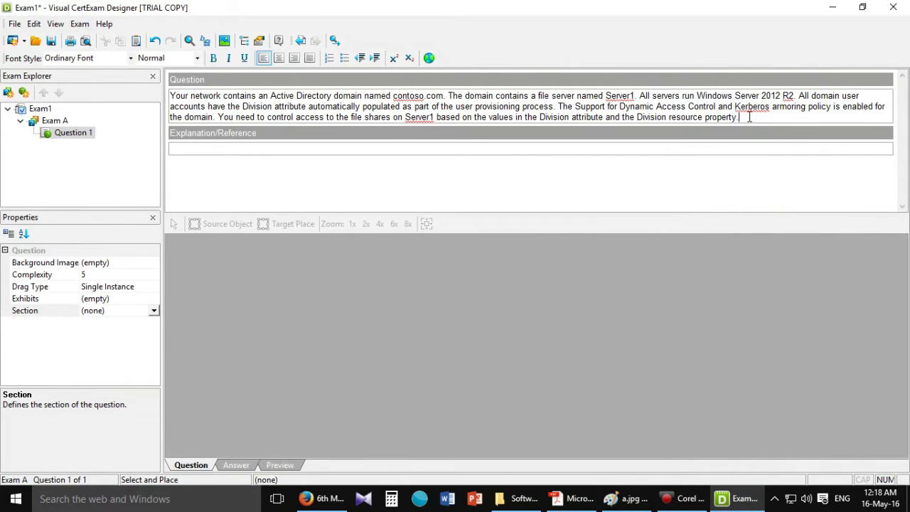
pyautogui.hotkey('ctrl', 'v')
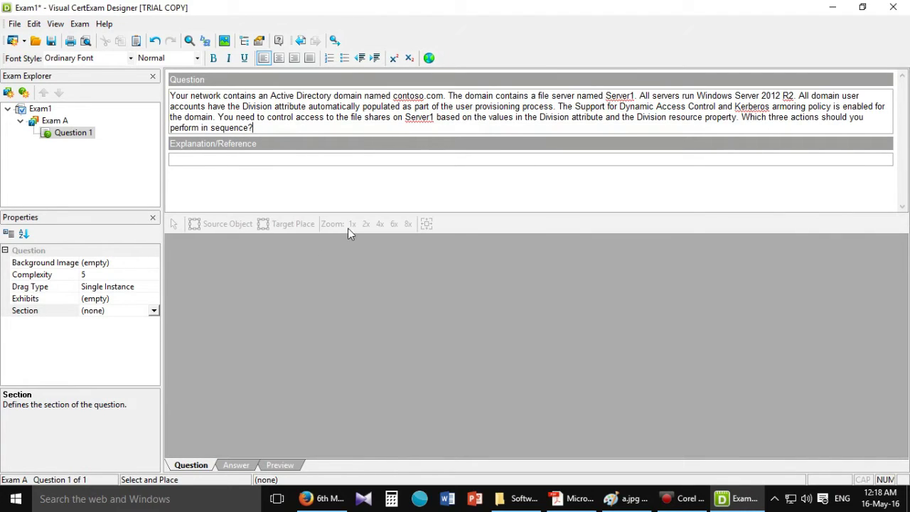
# - Switch to Microsoft-70-412.pdf in Acrobat Reader and copy the Actions and Answer Area image under Explanation on page 6
pyautogui.click(175, 159)
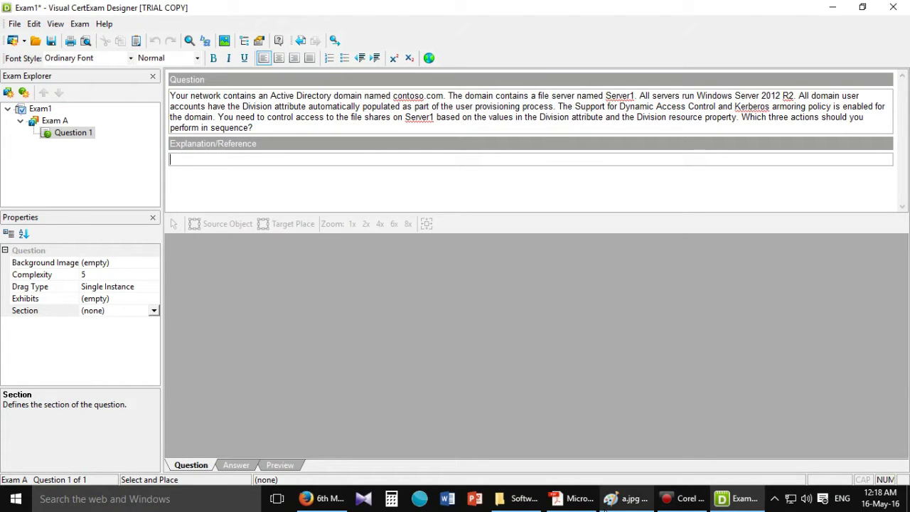
pyautogui.click(580, 506)
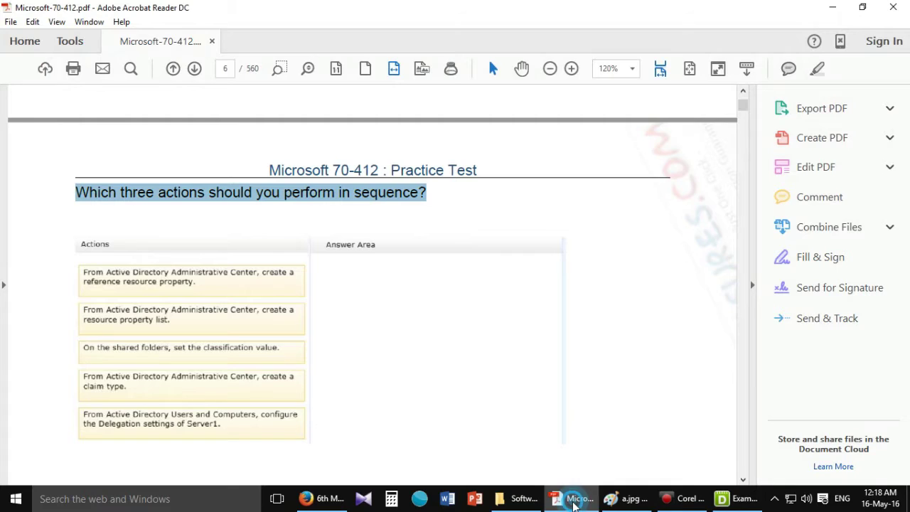
pyautogui.scroll(-5, 302, 270)
pyautogui.scroll(-4, 303, 270)
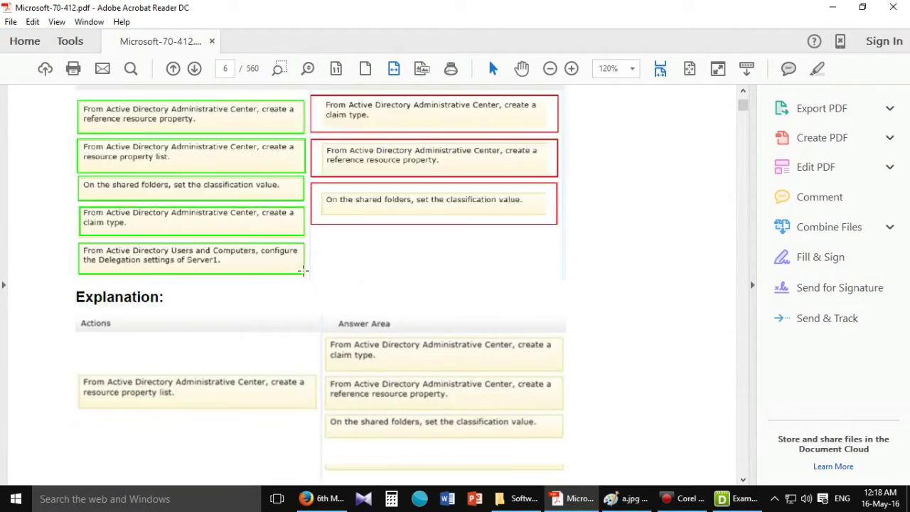
pyautogui.scroll(4, 303, 270)
pyautogui.scroll(-9, 162, 231)
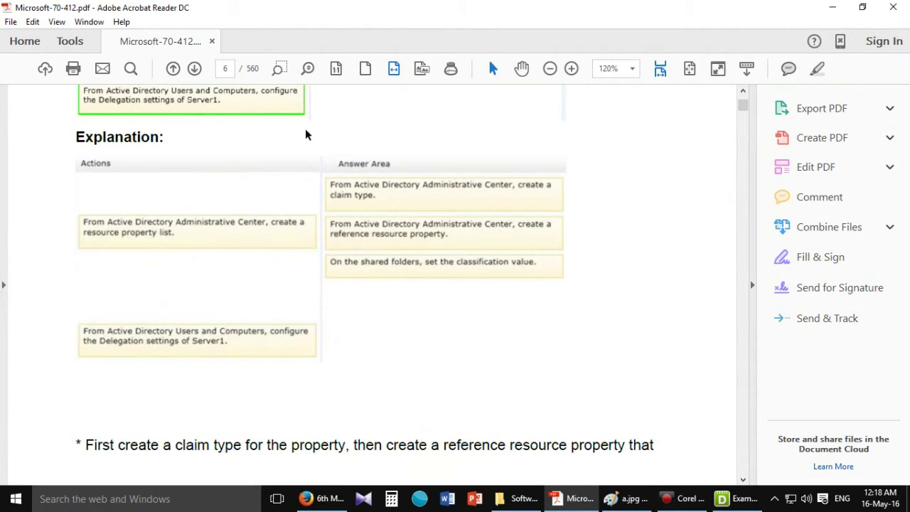
pyautogui.scroll(-1, 133, 192)
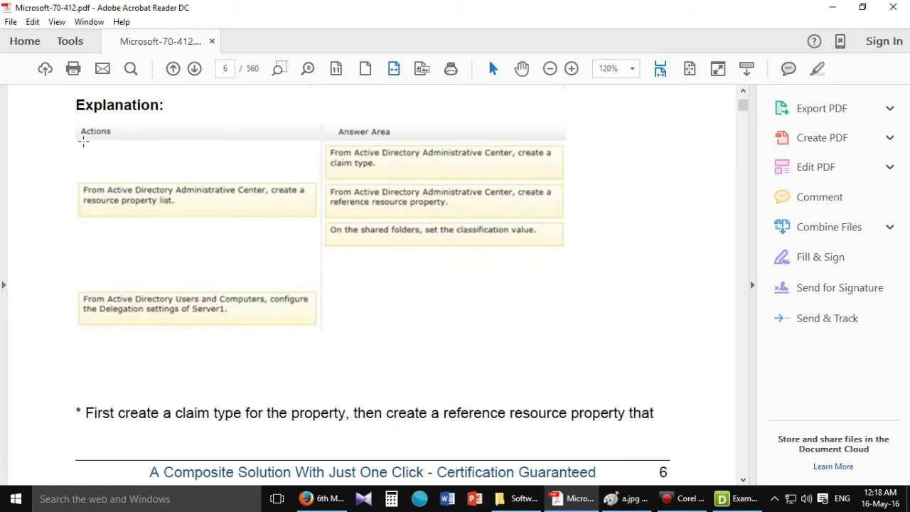
pyautogui.click(187, 176)
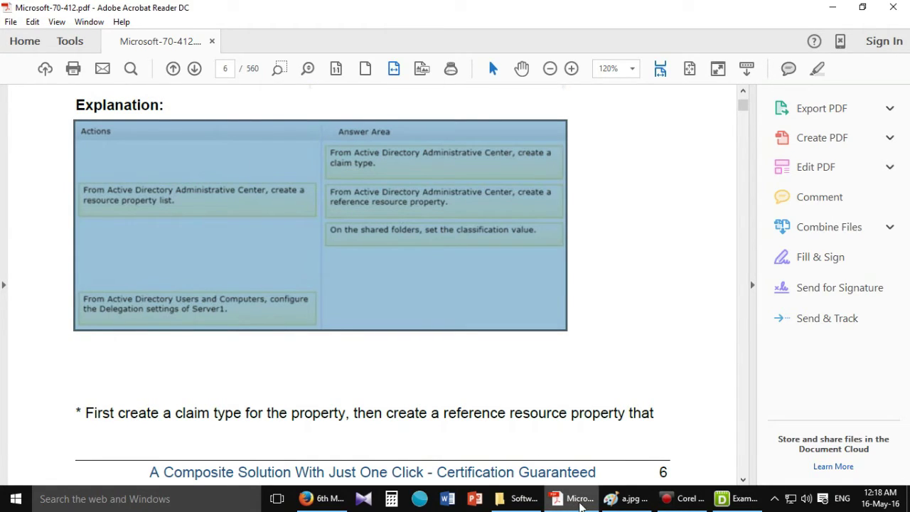
# - Switch back to Visual CertExam Designer, paste the image into Explanation/Reference and enlarge the text area to show it whole
pyautogui.click(715, 503)
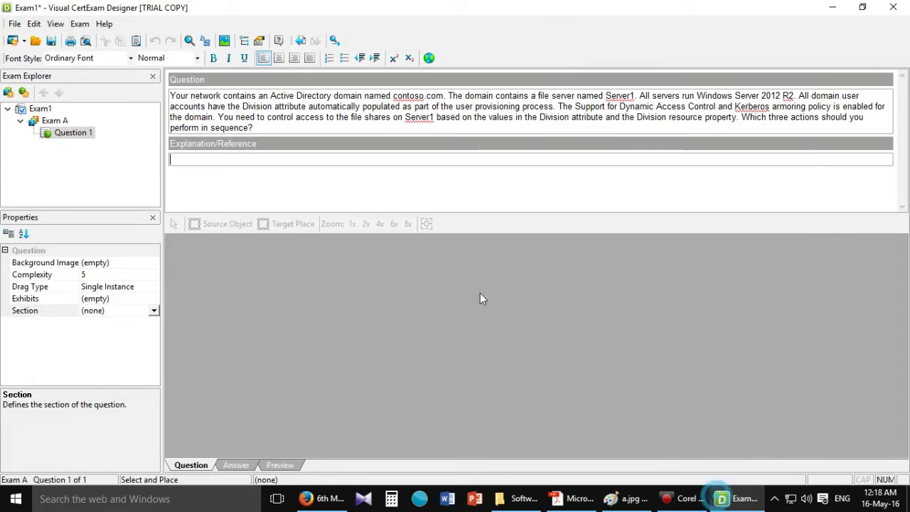
pyautogui.click(225, 158)
pyautogui.hotkey('ctrl', 'v')
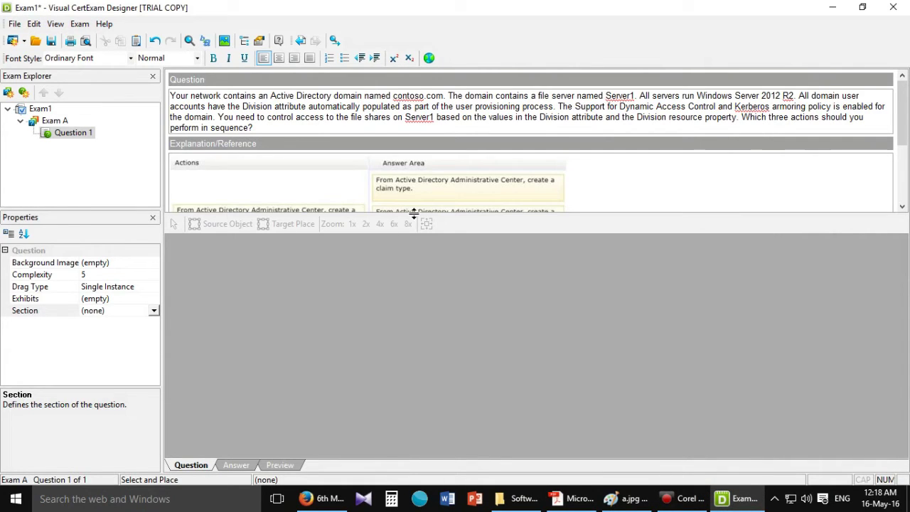
pyautogui.moveTo(415, 214); pyautogui.dragTo(428, 419)
pyautogui.click(569, 315)
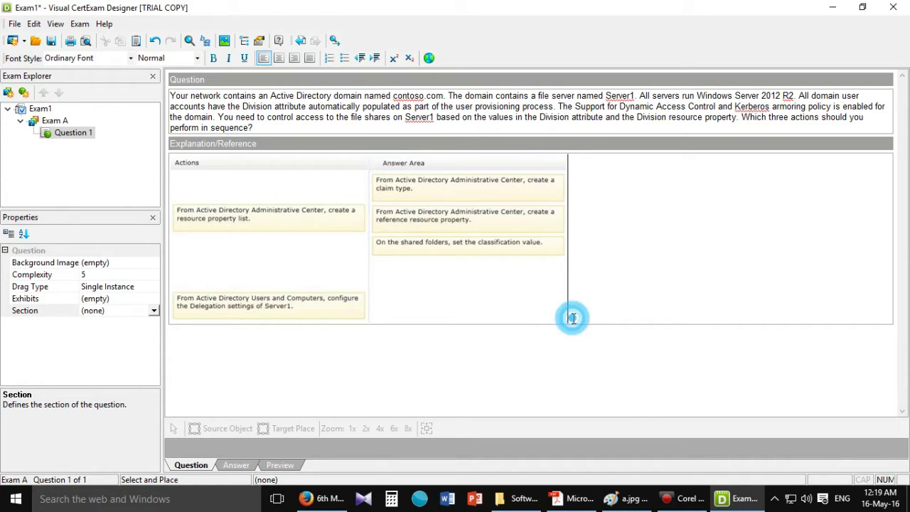
# - Switch to the PDF in Acrobat Reader and copy the line starting "* First create a claim type for the property" on page 6
pyautogui.click(572, 498)
pyautogui.scroll(-2, 368, 311)
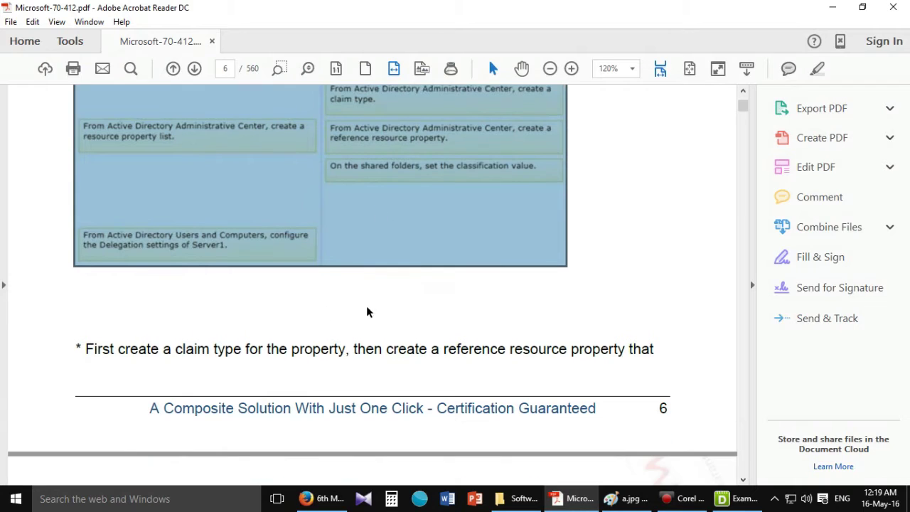
pyautogui.moveTo(202, 356); pyautogui.dragTo(650, 356)
pyautogui.hotkey('ctrl', 'c')
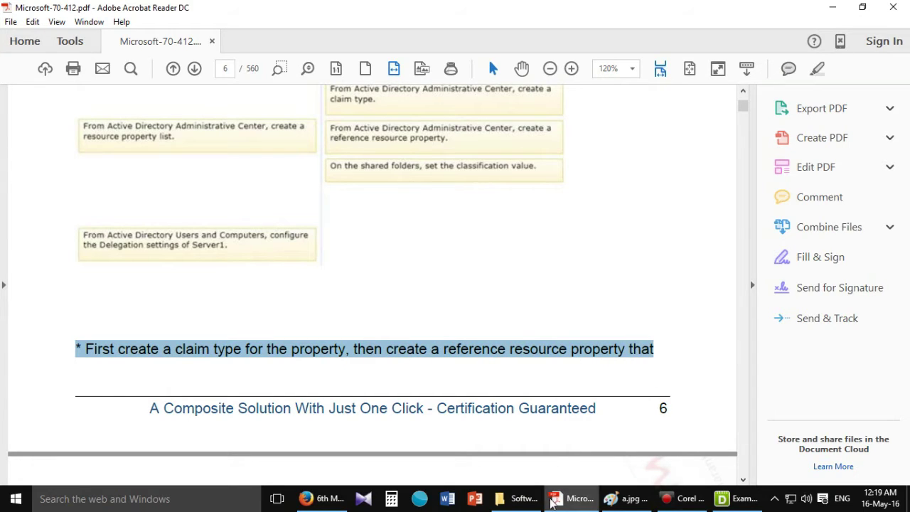
# - Switch back to Visual CertExam Designer and paste the copied line on its own line below the explanation image
pyautogui.click(736, 498)
pyautogui.click(564, 313)
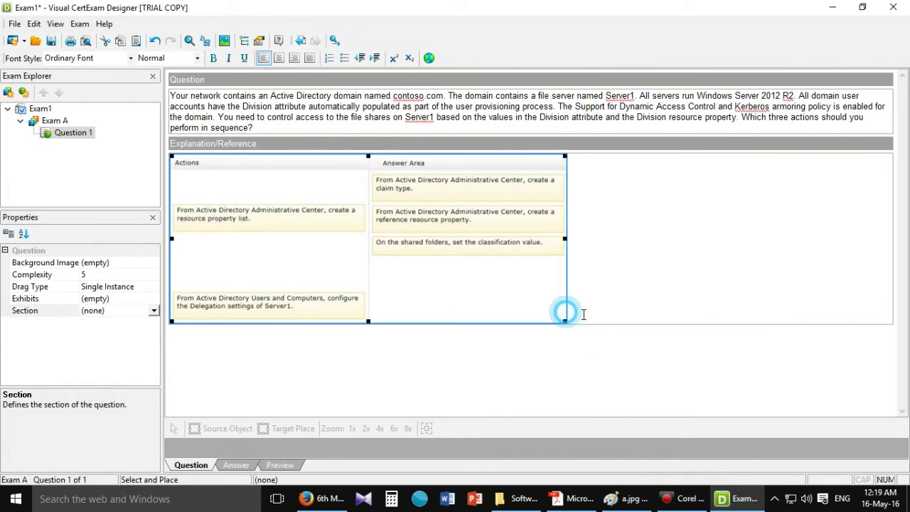
pyautogui.click(581, 315)
pyautogui.hotkey('ctrl', 'v')
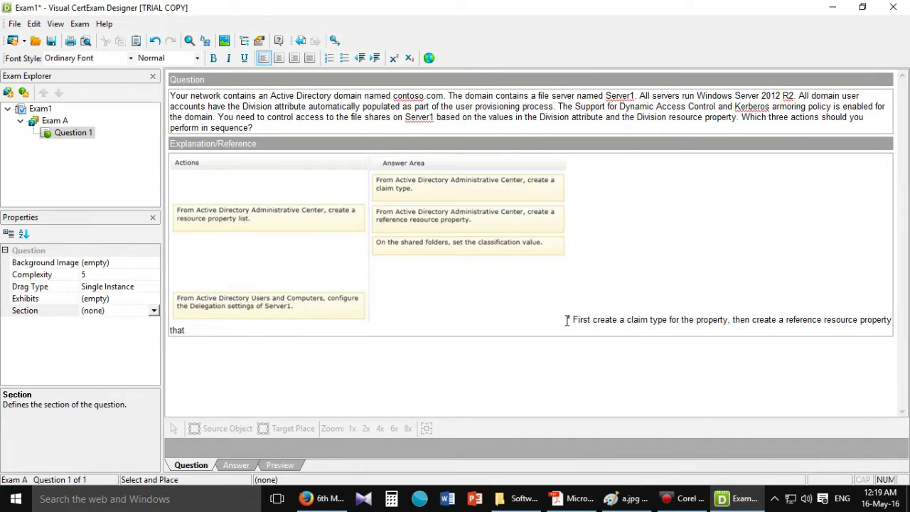
pyautogui.click(567, 320)
pyautogui.click(580, 325)
pyautogui.press('Return')
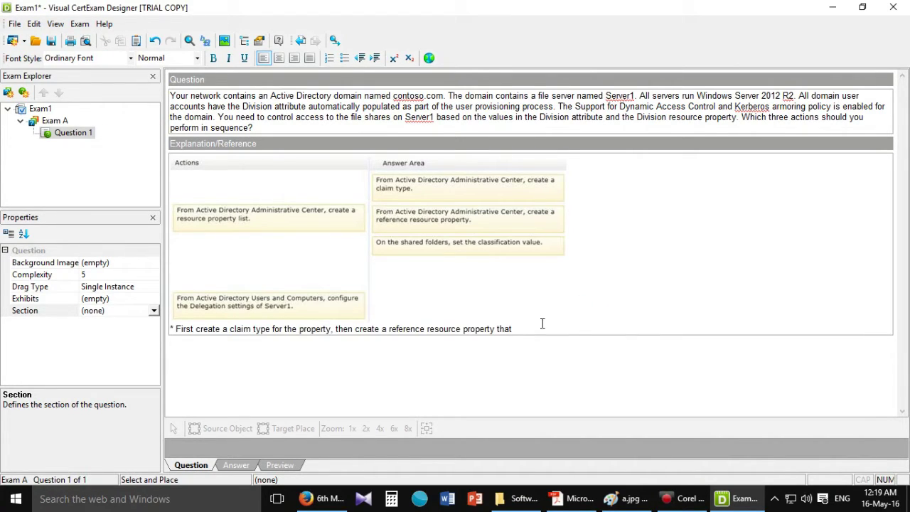
# - Copy the sentence's continuation "points back to the claim..." from PDF page 7, append it to the explanation in Visual CertExam Designer and start a new line
pyautogui.click(580, 499)
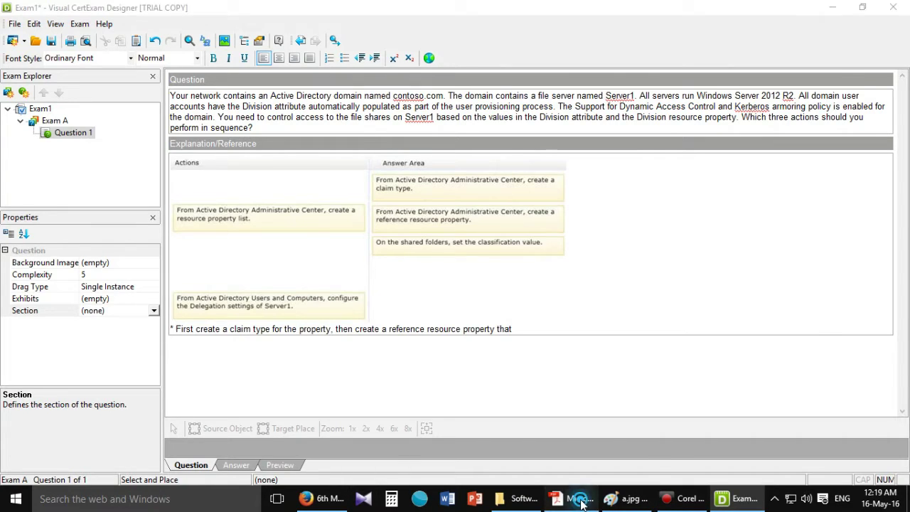
pyautogui.scroll(-3, 290, 293)
pyautogui.moveTo(72, 274); pyautogui.dragTo(542, 284)
pyautogui.hotkey('ctrl', 'c')
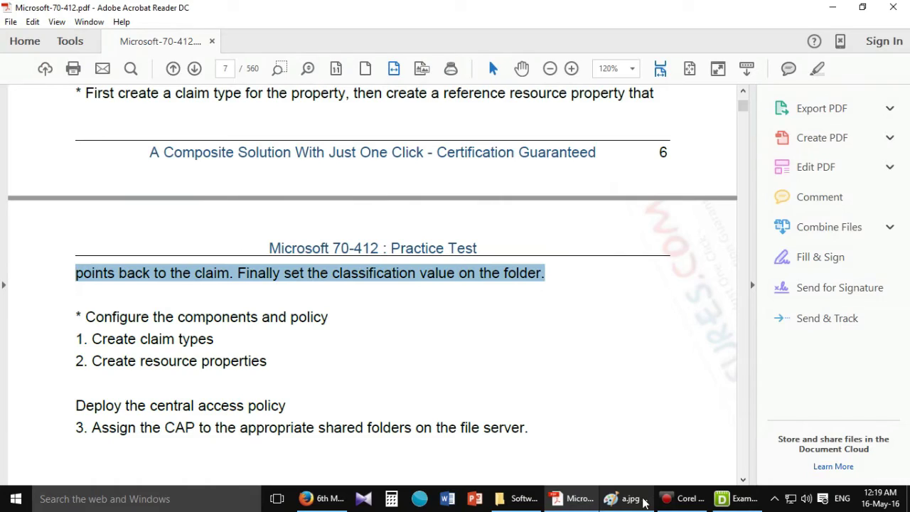
pyautogui.click(736, 499)
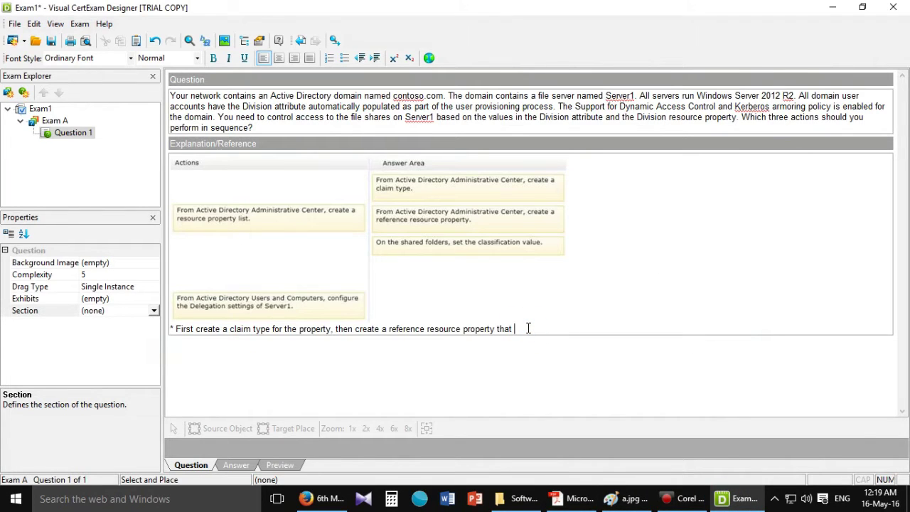
pyautogui.hotkey('ctrl', 'v')
pyautogui.press('Return')
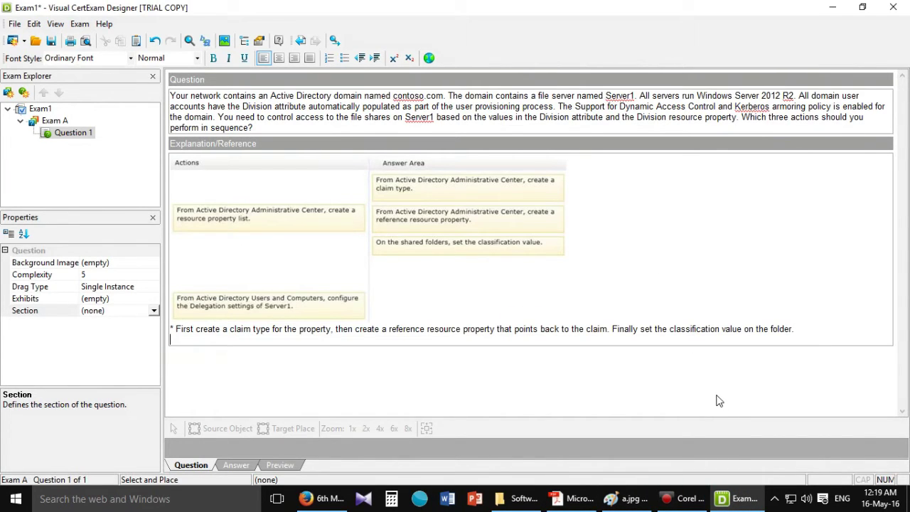
# - Switch to the PDF in Acrobat Reader and copy page 7's lines from "* Configure the components and policy" through "3. Assign the CAP..."
pyautogui.click(572, 499)
pyautogui.scroll(-3, 331, 462)
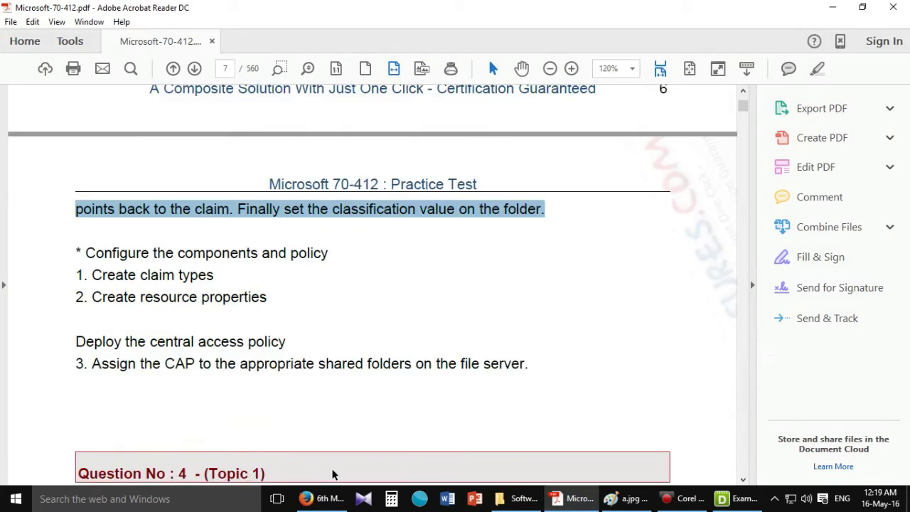
pyautogui.moveTo(76, 187); pyautogui.dragTo(515, 487)
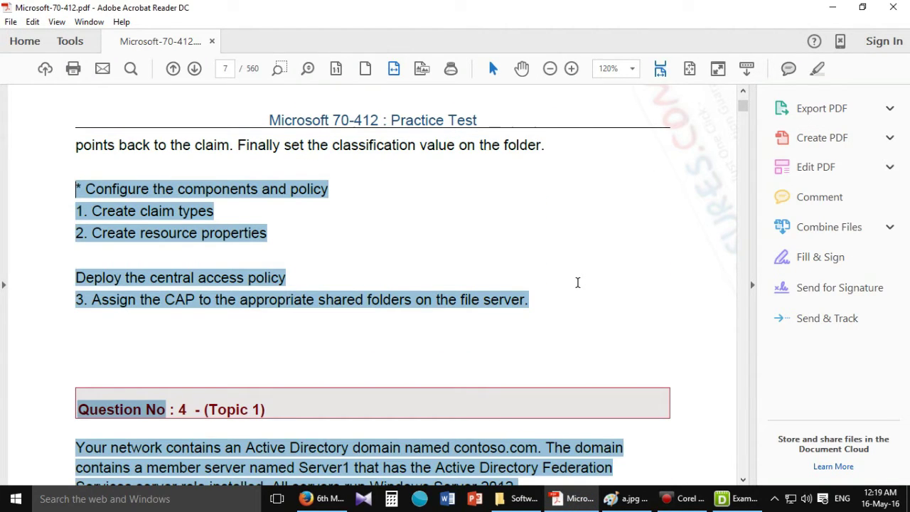
pyautogui.click(525, 386)
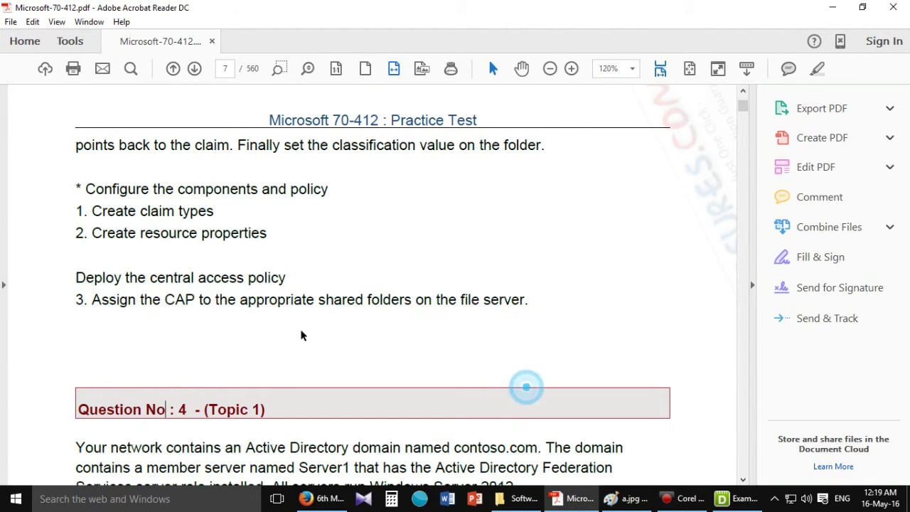
pyautogui.moveTo(539, 300); pyautogui.dragTo(77, 178)
pyautogui.hotkey('ctrl', 'c')
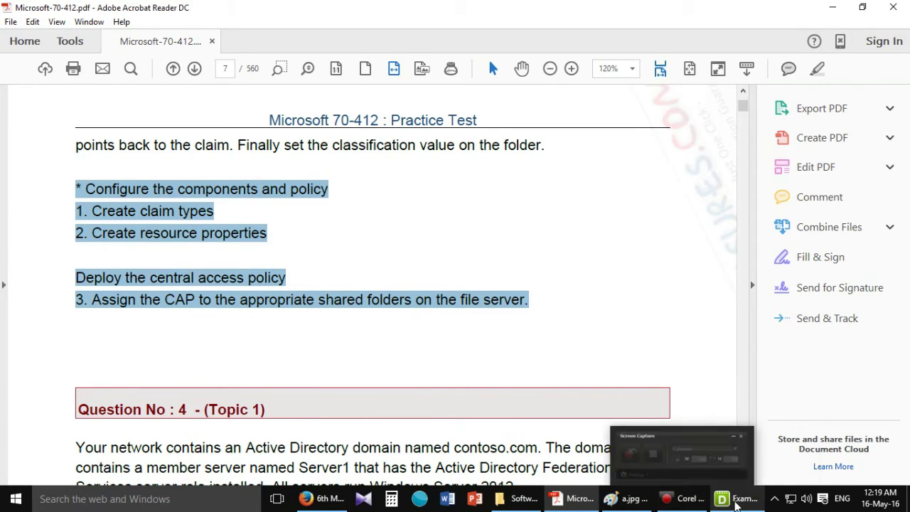
# - Switch back to Visual CertExam Designer, paste the copied lines at the end of the explanation and shrink the text area to enlarge the image canvas
pyautogui.click(739, 499)
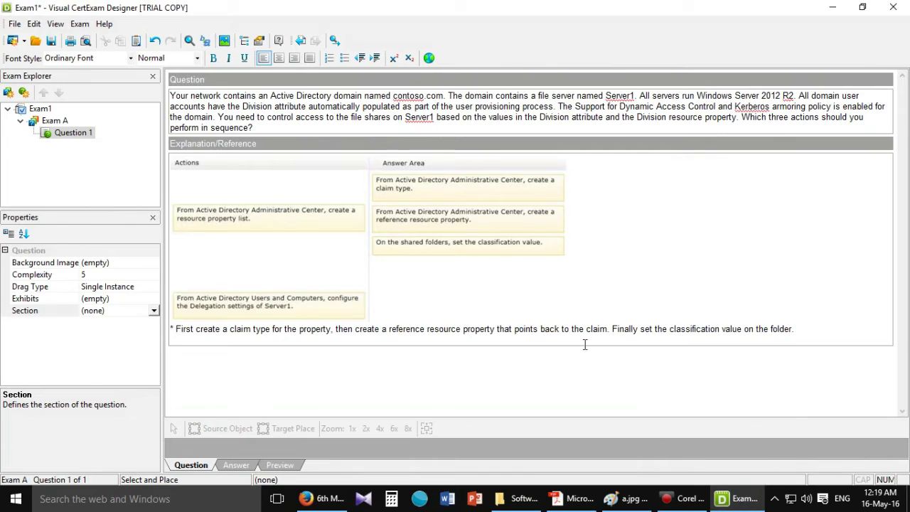
pyautogui.hotkey('ctrl', 'v')
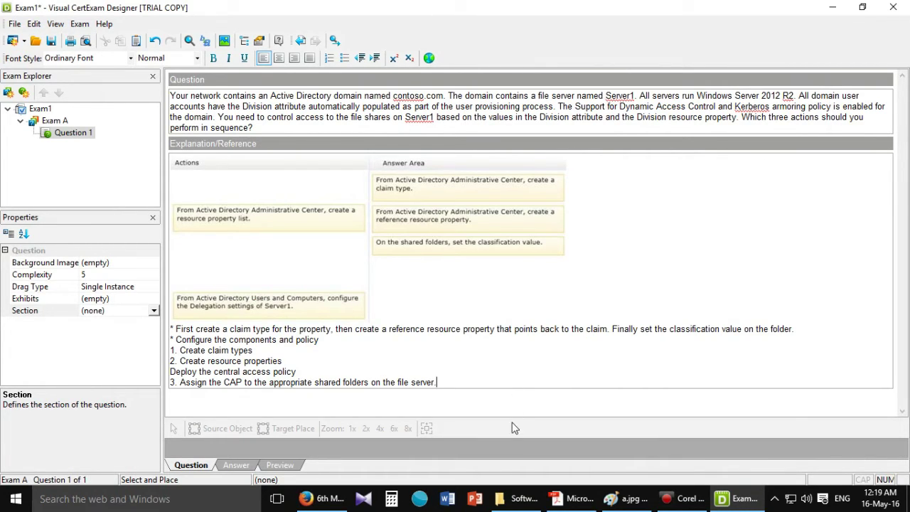
pyautogui.moveTo(509, 419); pyautogui.dragTo(525, 225)
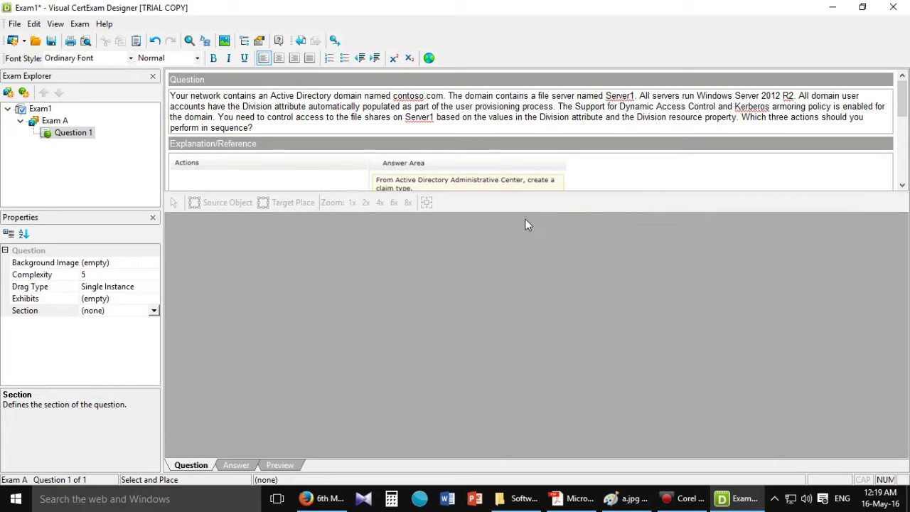
pyautogui.click(392, 268)
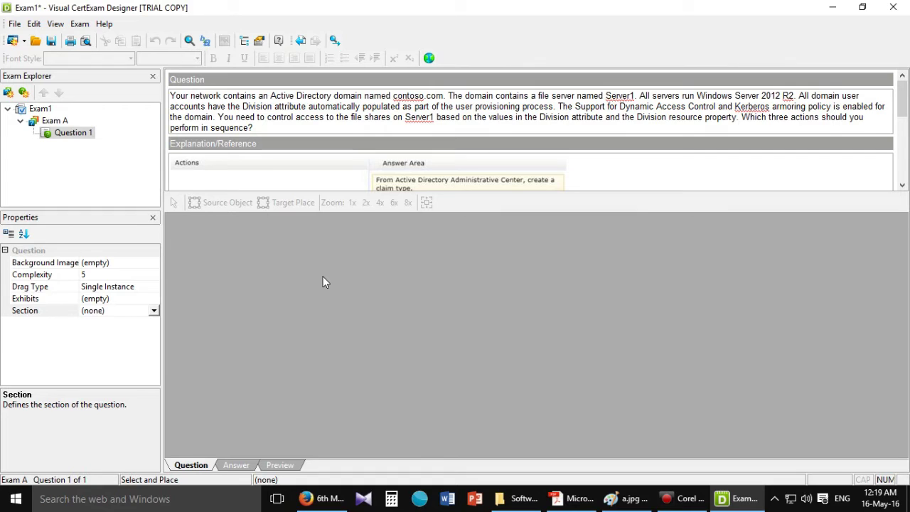
# - Switch to the PDF in Acrobat Reader and copy the question image with the empty Answer Area on page 6
pyautogui.click(577, 498)
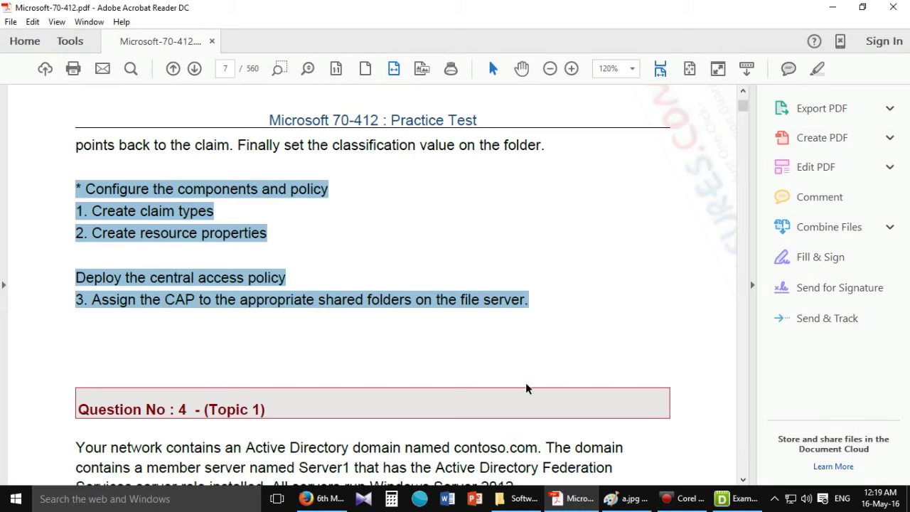
pyautogui.click(448, 288)
pyautogui.scroll(15, 447, 211)
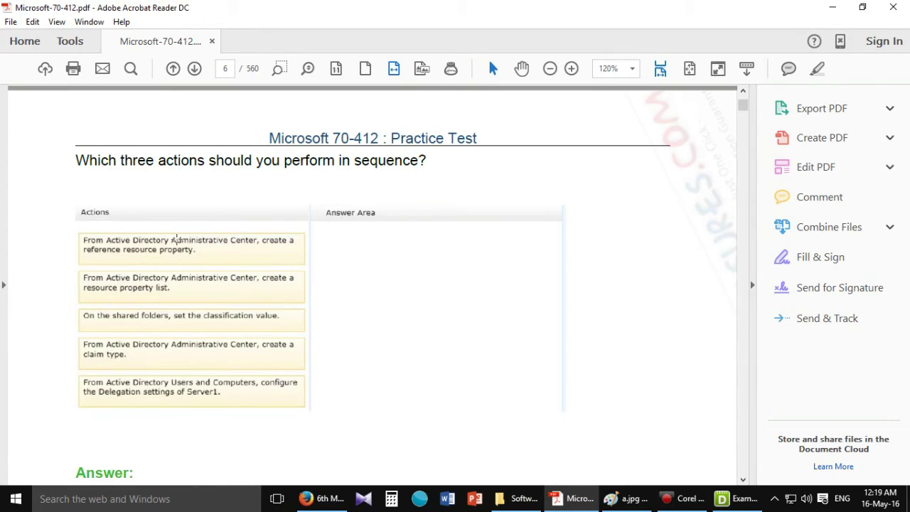
pyautogui.scroll(-1, 147, 185)
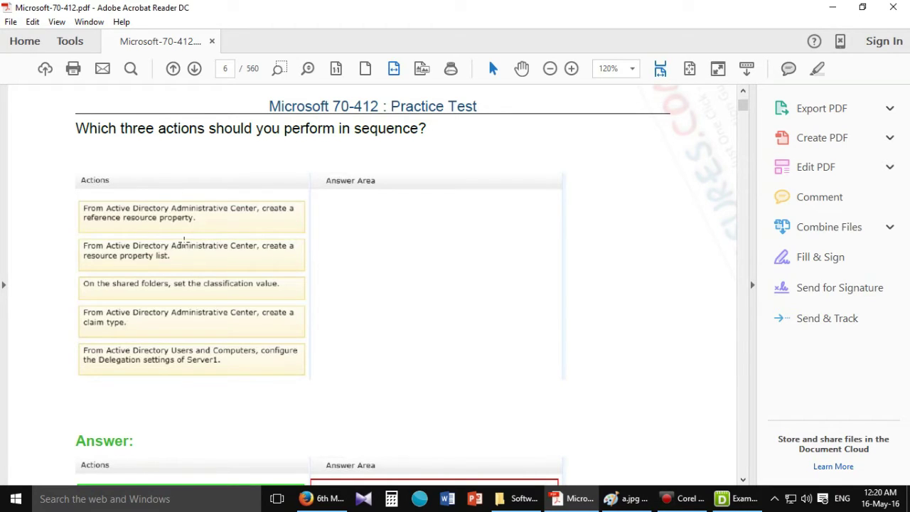
pyautogui.click(341, 247)
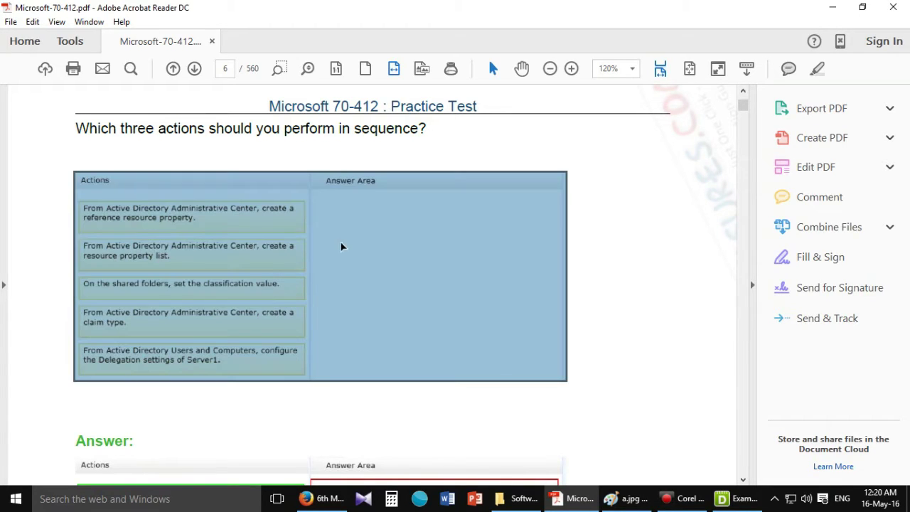
pyautogui.rightClick(296, 246)
pyautogui.click(348, 262)
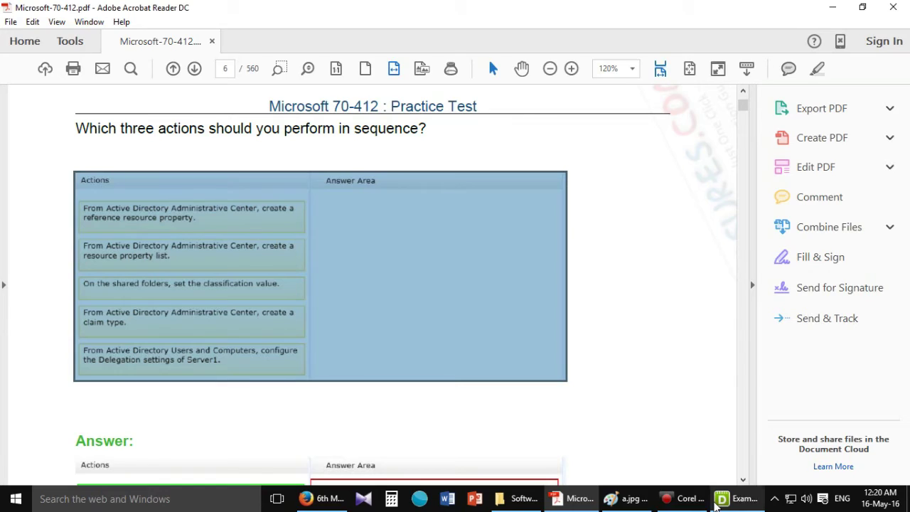
# - Switch to Paint, create a new picture and paste the copied question image into it
pyautogui.click(616, 498)
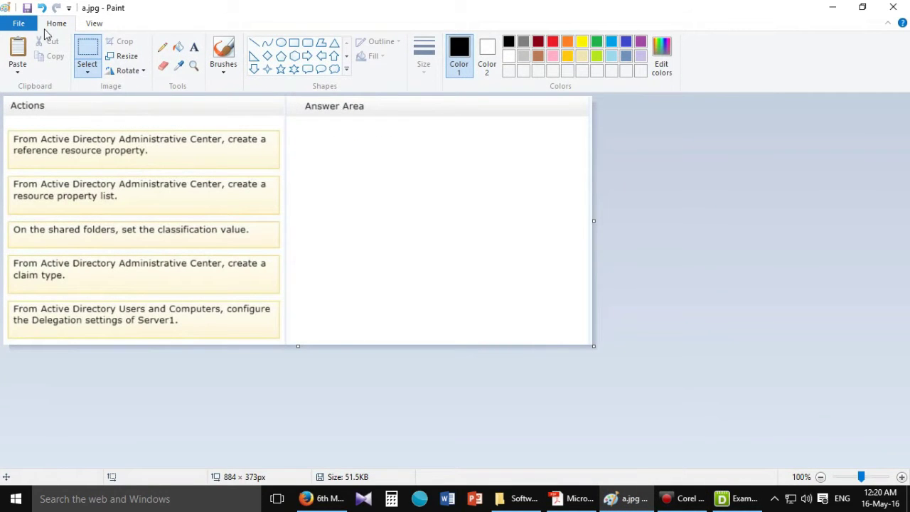
pyautogui.click(19, 23)
pyautogui.click(35, 45)
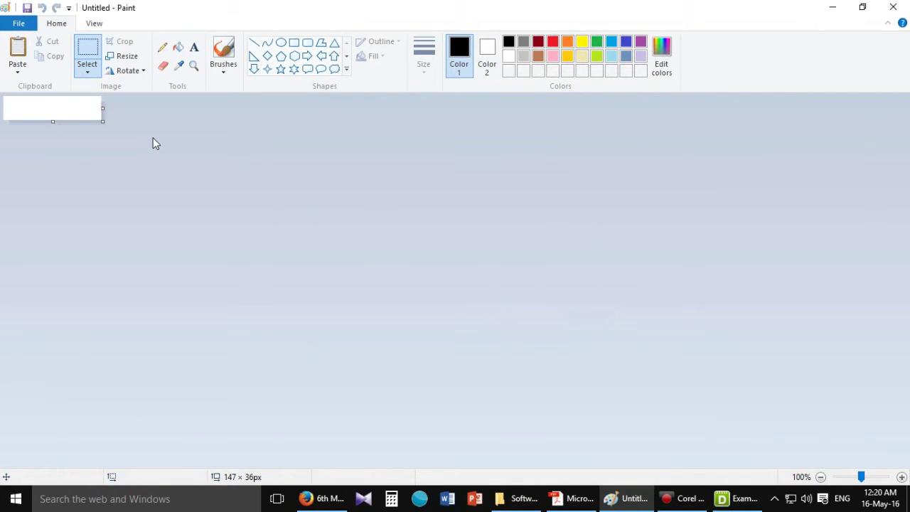
pyautogui.hotkey('ctrl', 'v')
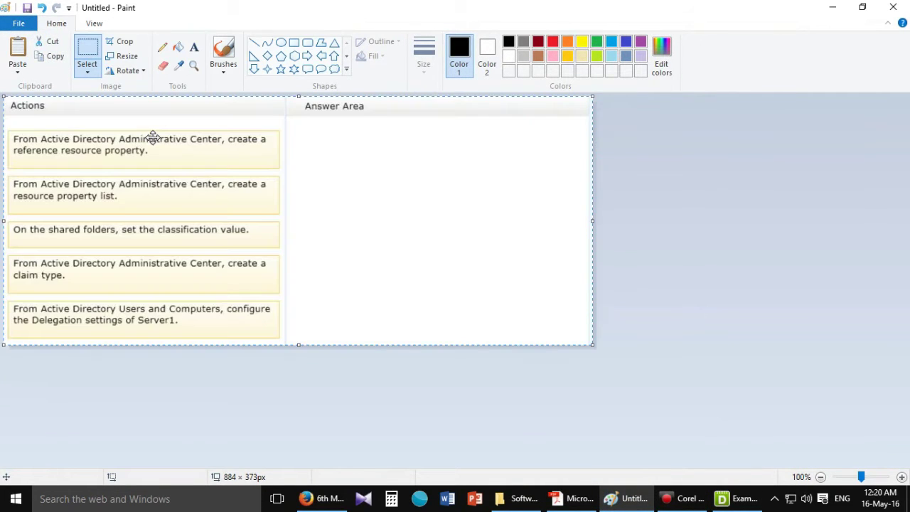
# - Save the picture as a JPEG named ab in the VCE Maker folder
pyautogui.click(17, 27)
pyautogui.moveTo(57, 127)
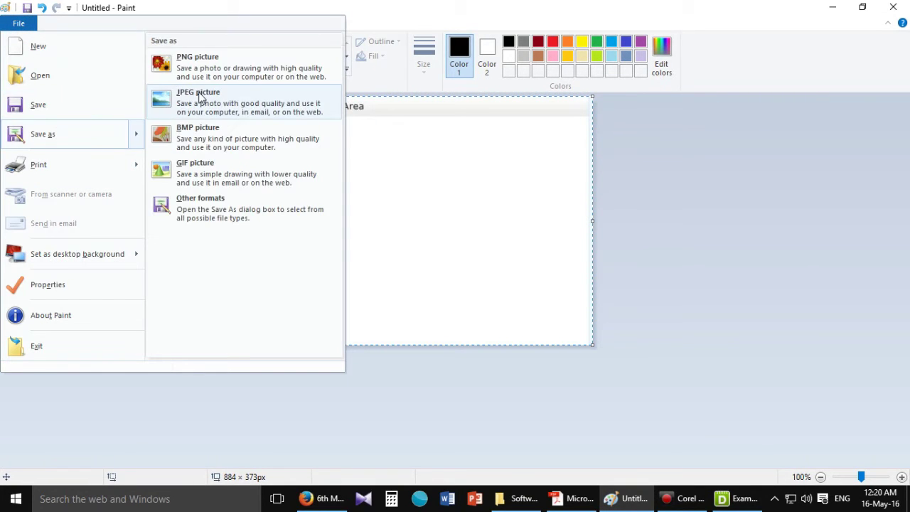
pyautogui.click(201, 98)
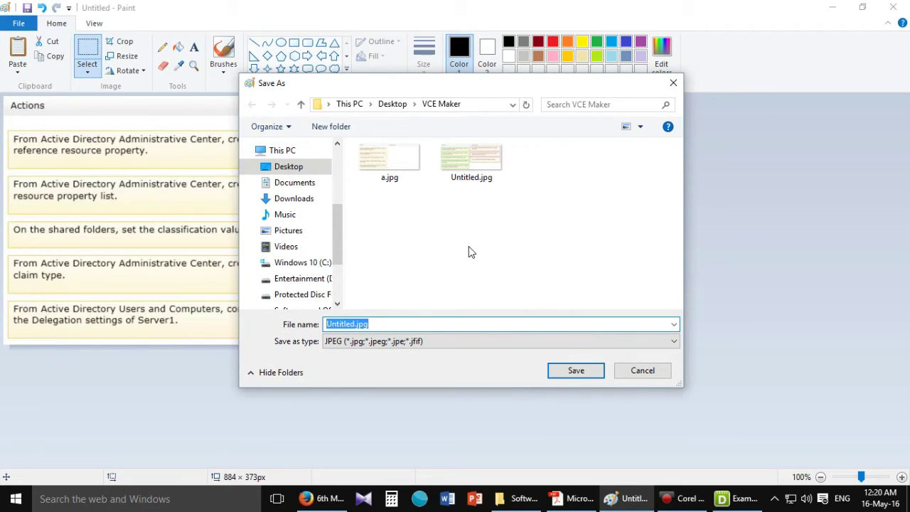
pyautogui.write('ab')
pyautogui.click(573, 369)
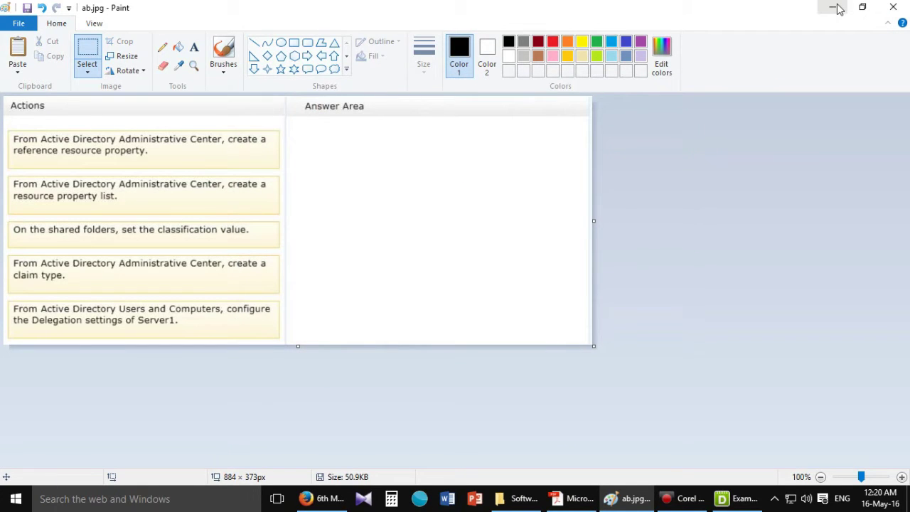
# - Switch to Visual CertExam Designer and change Question 1's Drag Type to Multiple Instance, accepting the reset of the correct answer
pyautogui.click(721, 500)
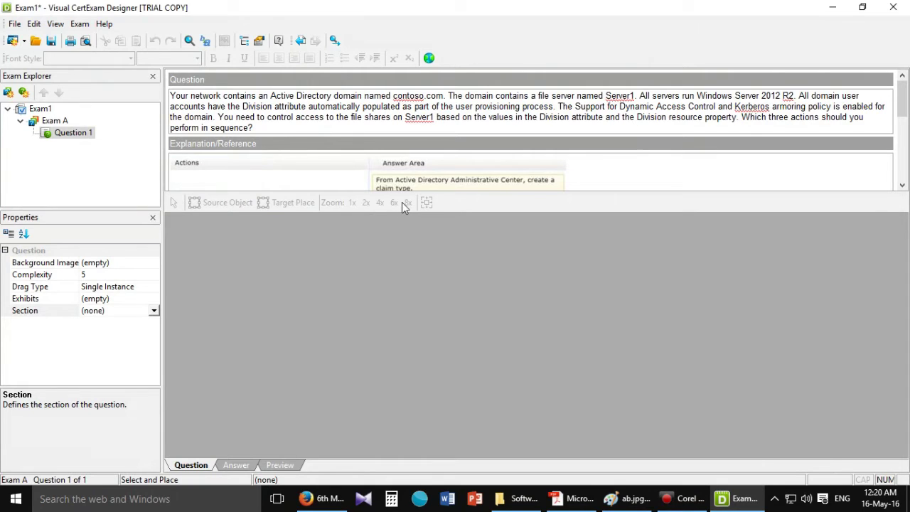
pyautogui.click(112, 288)
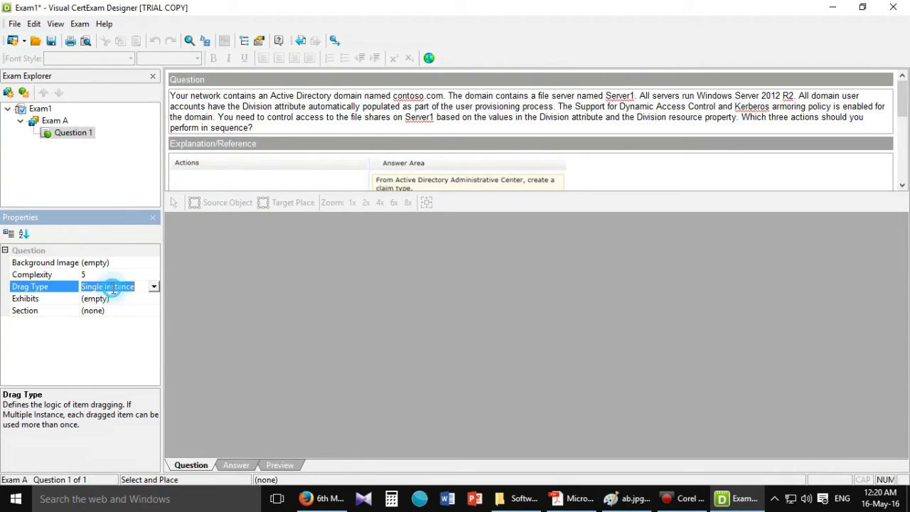
pyautogui.click(154, 287)
pyautogui.click(121, 308)
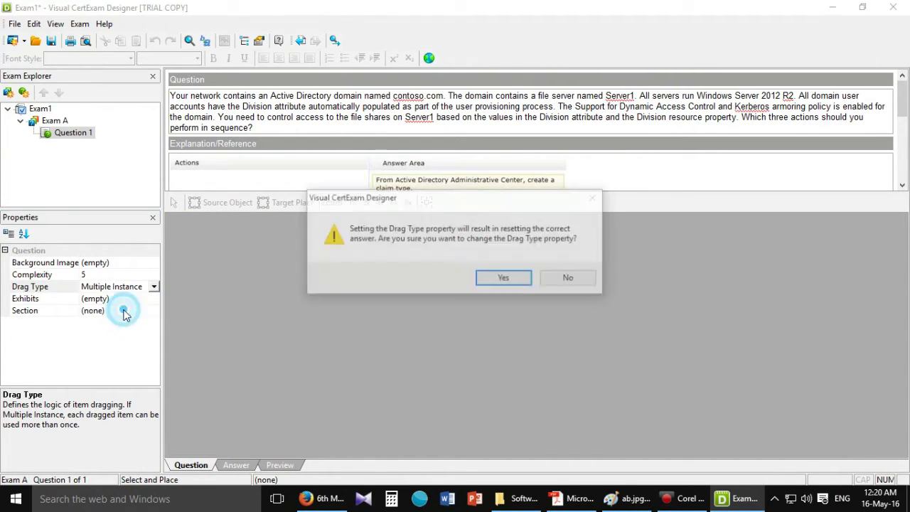
pyautogui.click(526, 282)
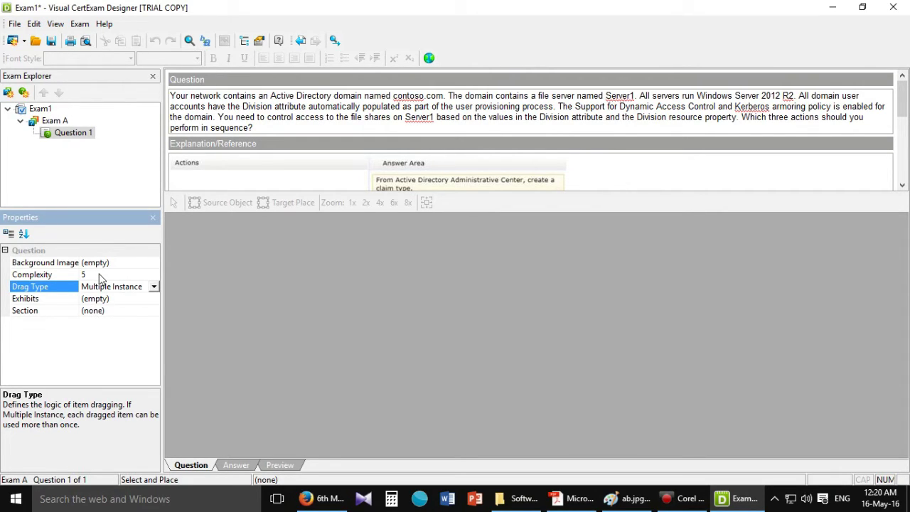
# - Load ab.jpg from the VCE Maker folder as Question 1's background image
pyautogui.click(28, 264)
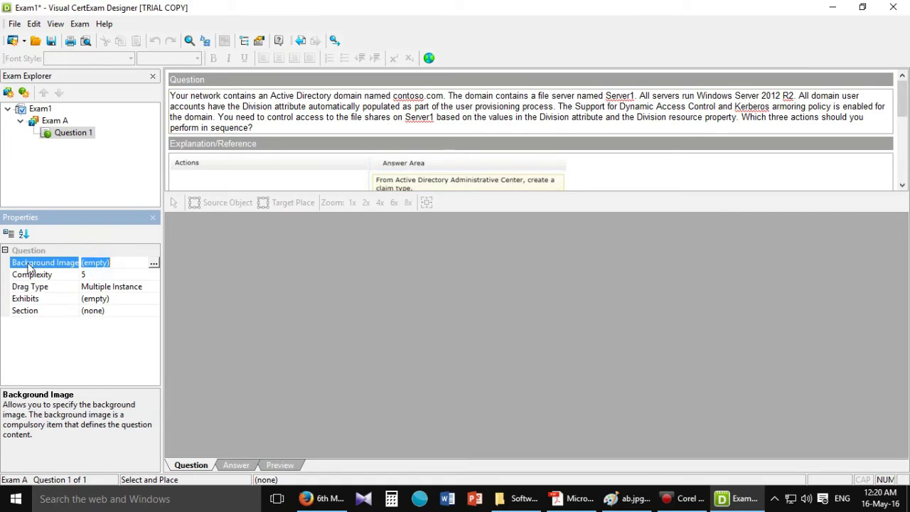
pyautogui.click(153, 264)
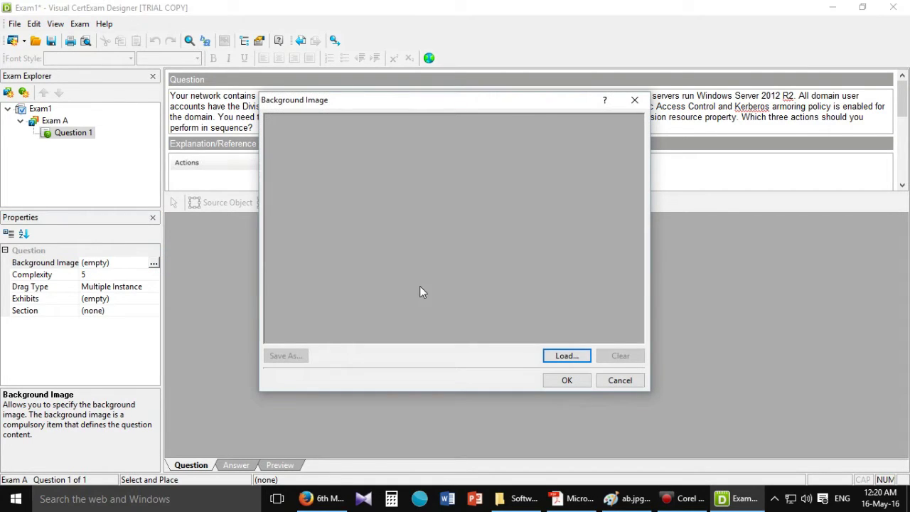
pyautogui.click(583, 356)
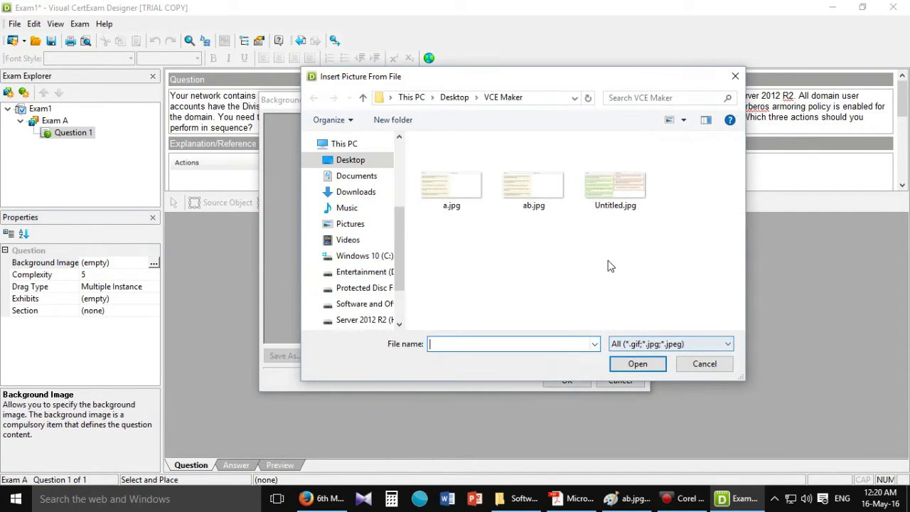
pyautogui.click(530, 199)
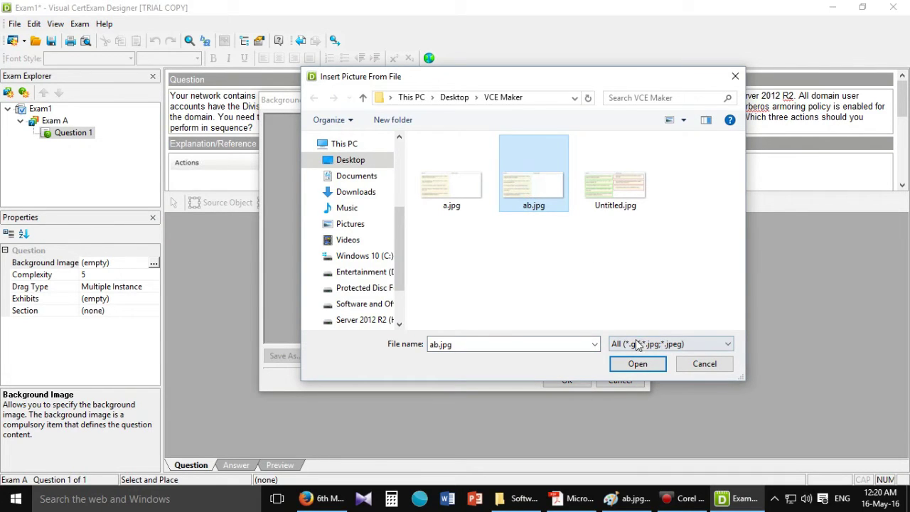
pyautogui.click(636, 364)
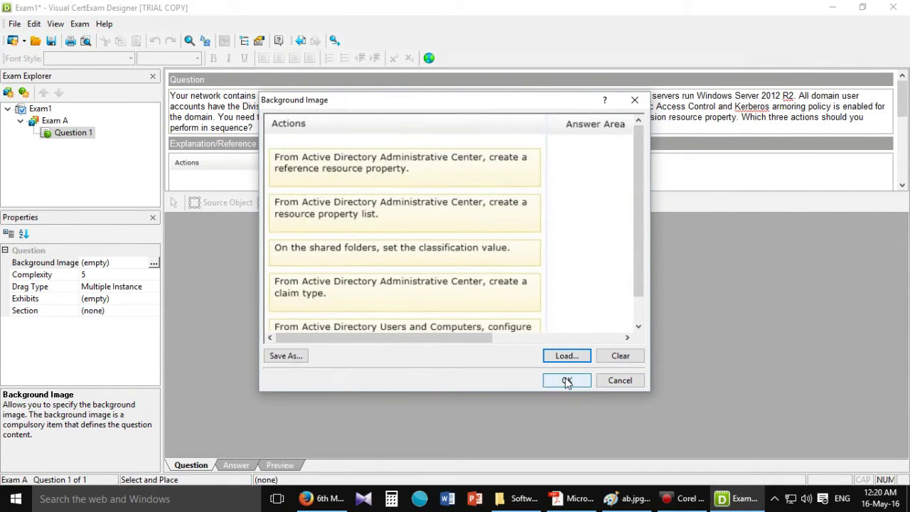
pyautogui.click(567, 381)
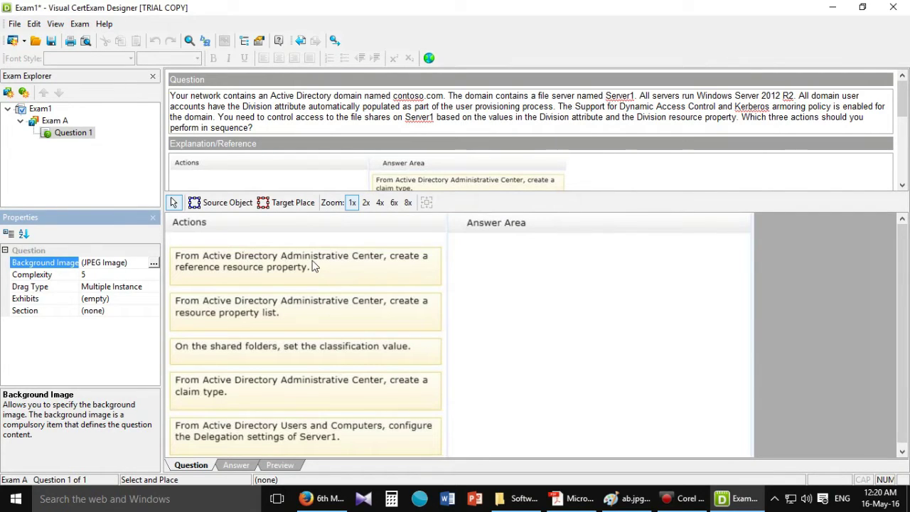
# - Draw Source Object frames around the first three action boxes: reference resource property, resource property list and classification value
pyautogui.scroll(-1, 324, 281)
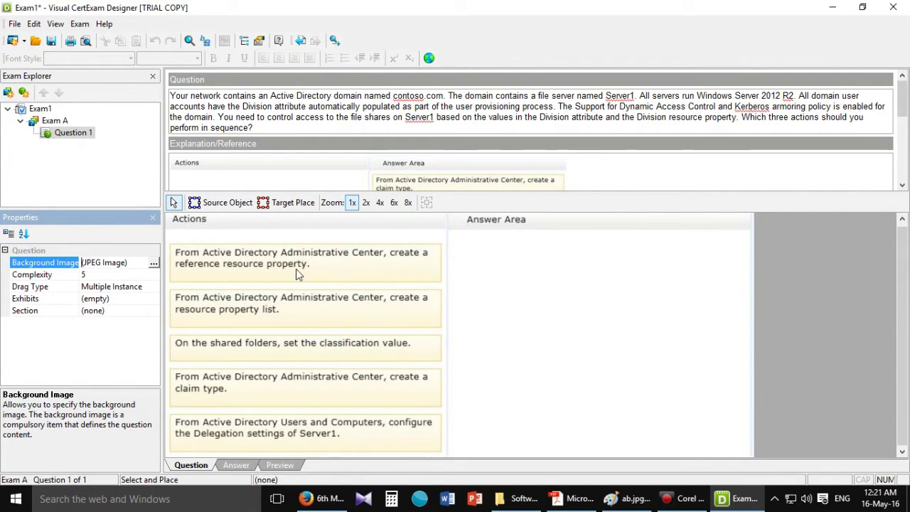
pyautogui.click(215, 205)
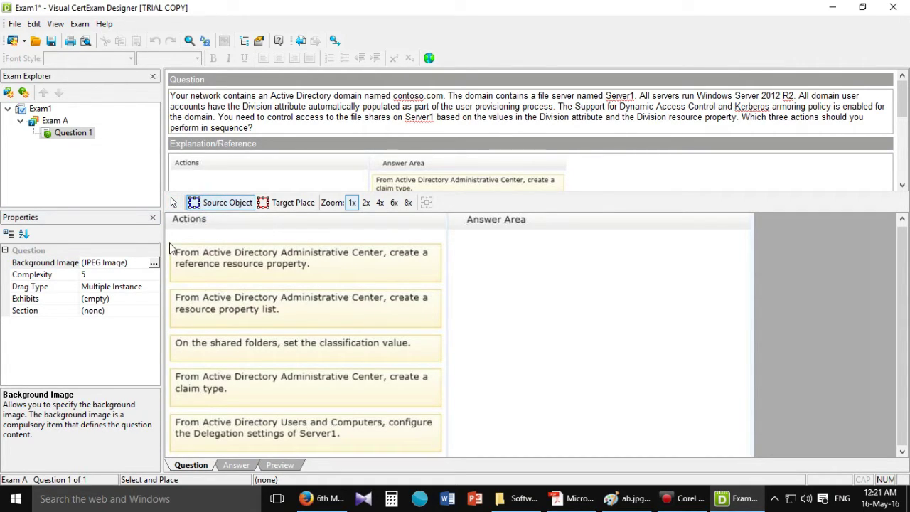
pyautogui.moveTo(170, 244); pyautogui.dragTo(445, 289)
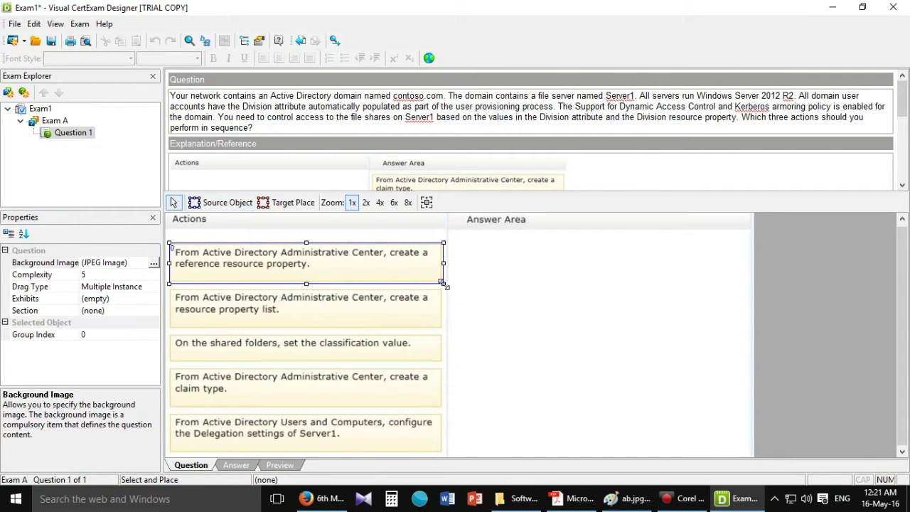
pyautogui.click(208, 210)
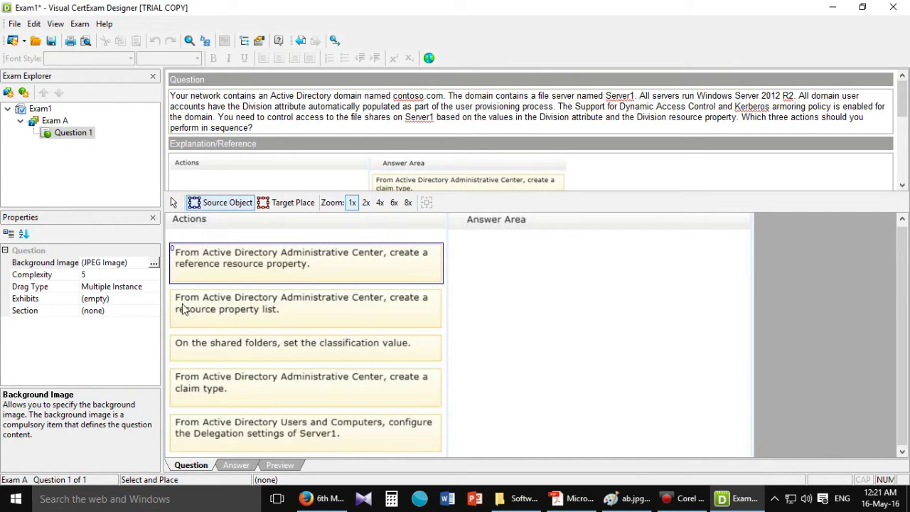
pyautogui.moveTo(170, 293); pyautogui.dragTo(443, 327)
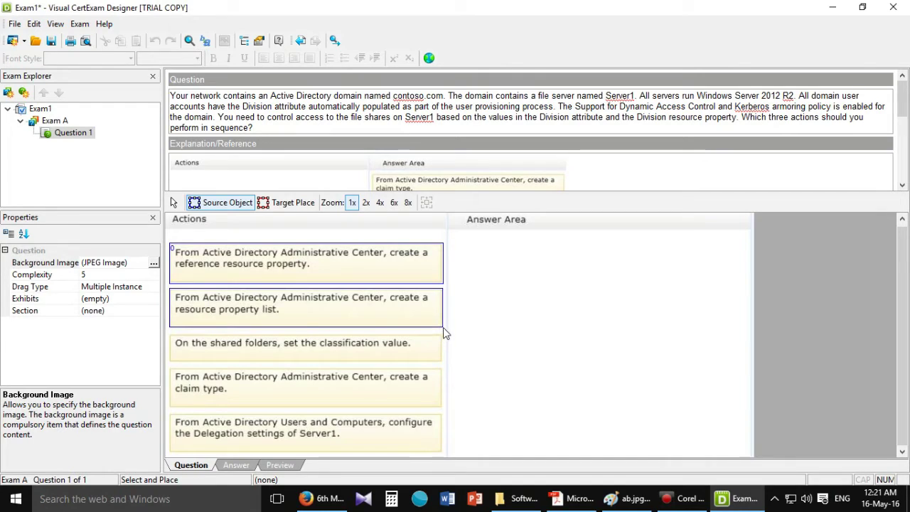
pyautogui.click(195, 203)
pyautogui.moveTo(169, 335); pyautogui.dragTo(443, 364)
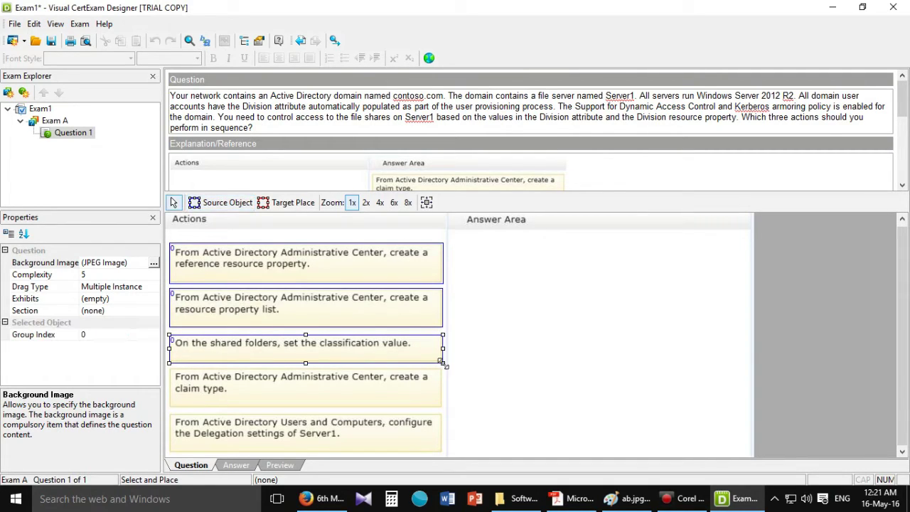
# - Draw Source Object frames around the last two action boxes: create a claim type and configure the Delegation settings of Server1
pyautogui.click(210, 204)
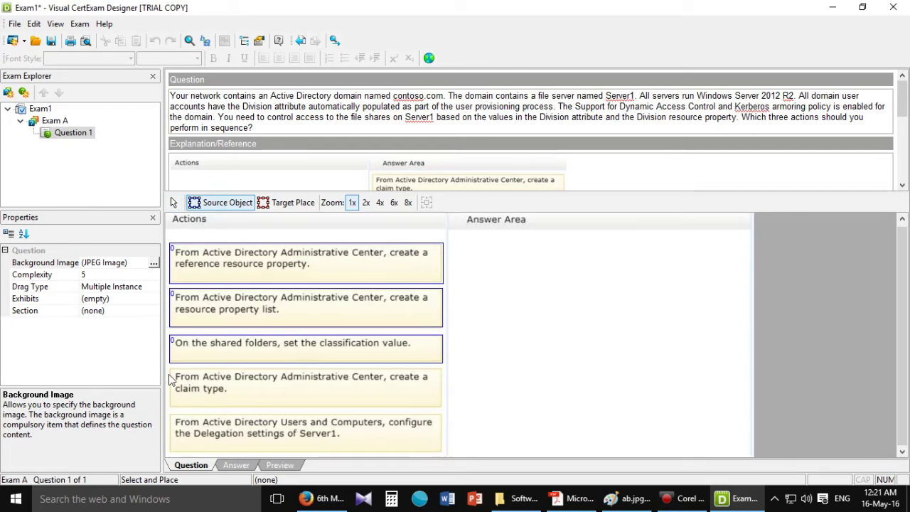
pyautogui.moveTo(171, 367); pyautogui.dragTo(443, 408)
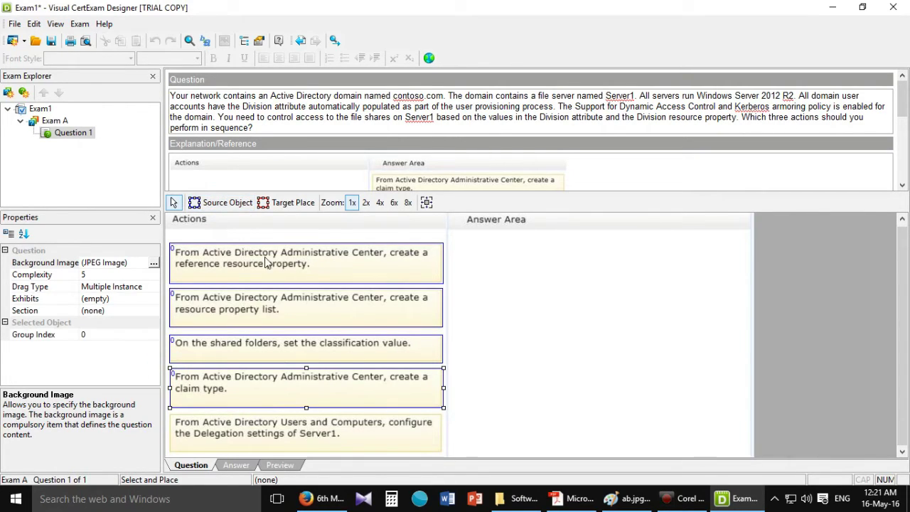
pyautogui.click(223, 205)
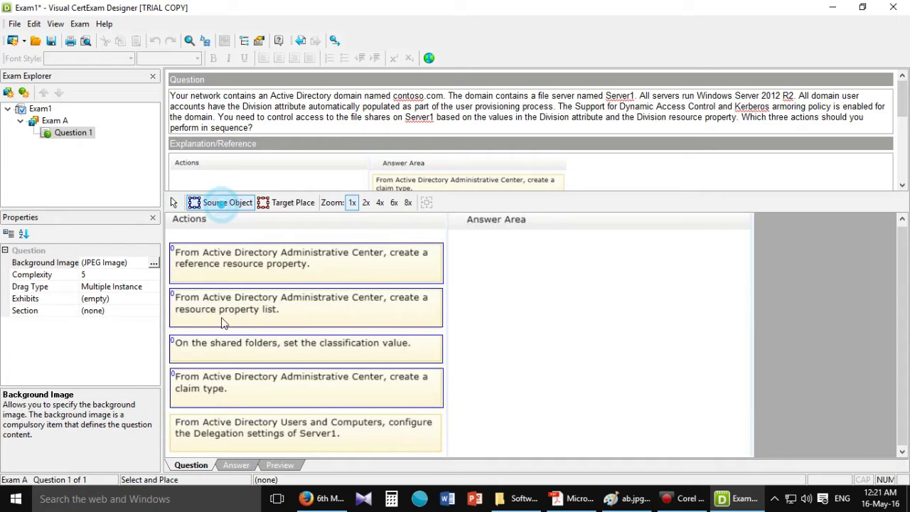
pyautogui.moveTo(169, 415); pyautogui.dragTo(442, 454)
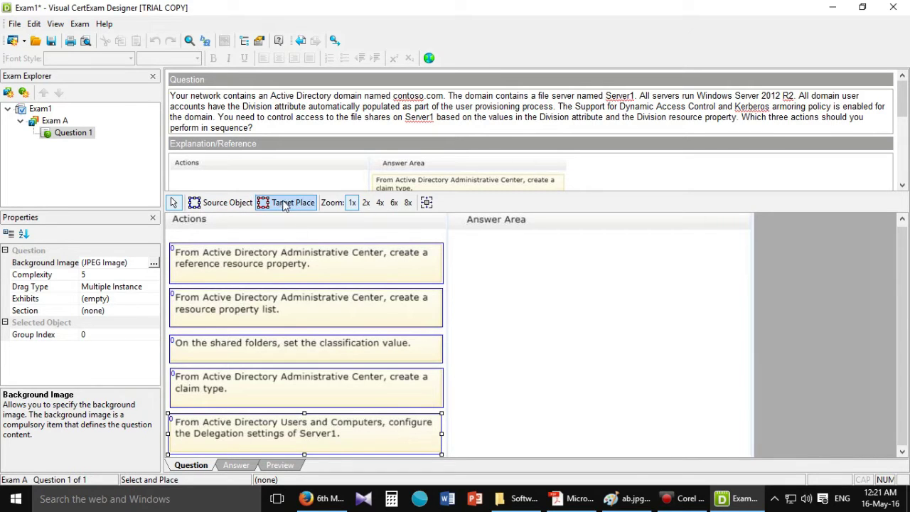
# - Check the answer layout in the Microsoft-70-412 PDF, then draw three stacked Target Place frames in the designer's Answer Area, aligning their left edges
pyautogui.click(573, 499)
pyautogui.click(680, 307)
pyautogui.scroll(-6, 652, 317)
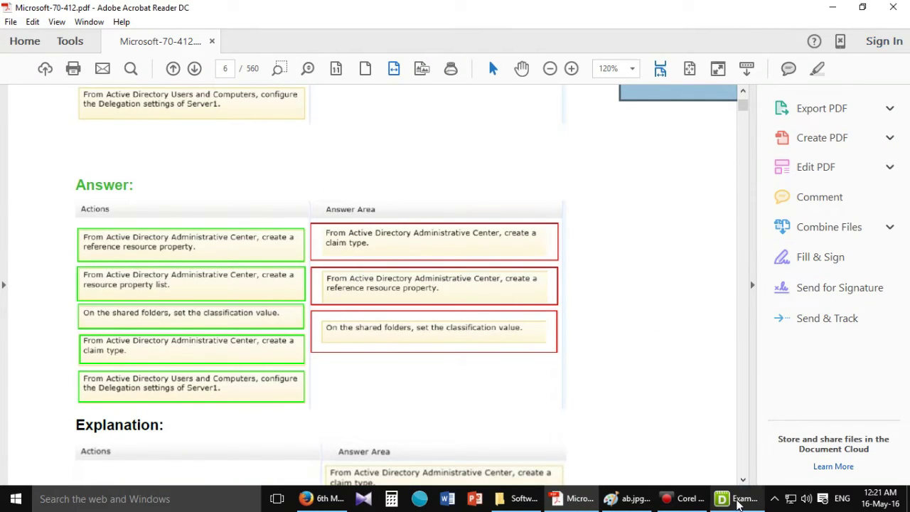
pyautogui.click(740, 501)
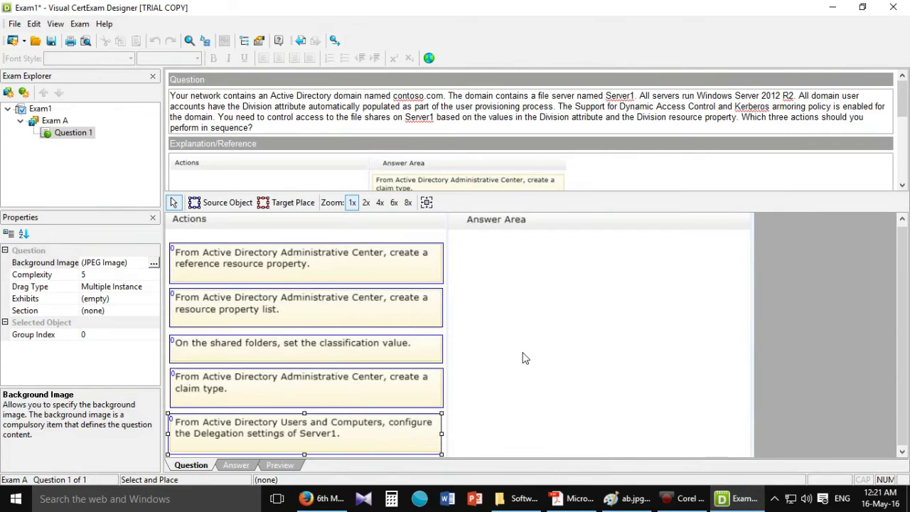
pyautogui.click(286, 204)
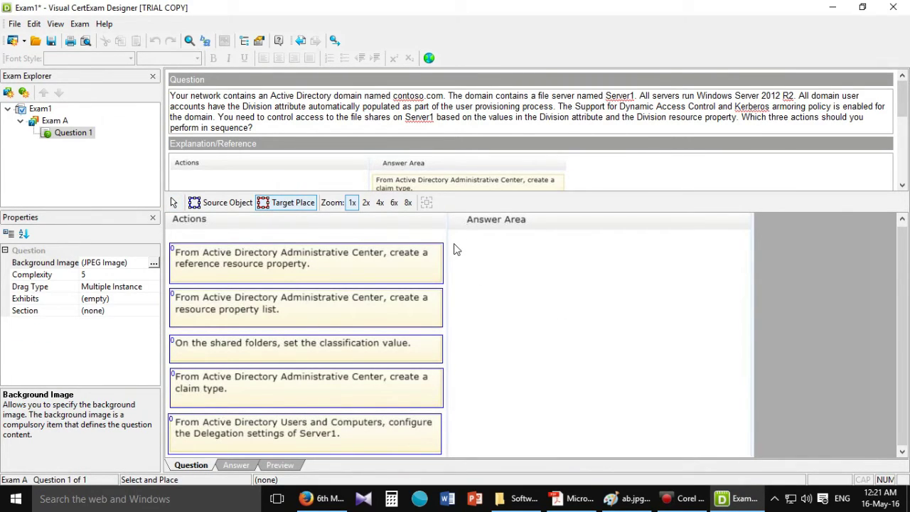
pyautogui.moveTo(455, 243)
pyautogui.mouseDown()
pyautogui.moveTo(583, 299)
pyautogui.moveTo(744, 287)
pyautogui.mouseUp()
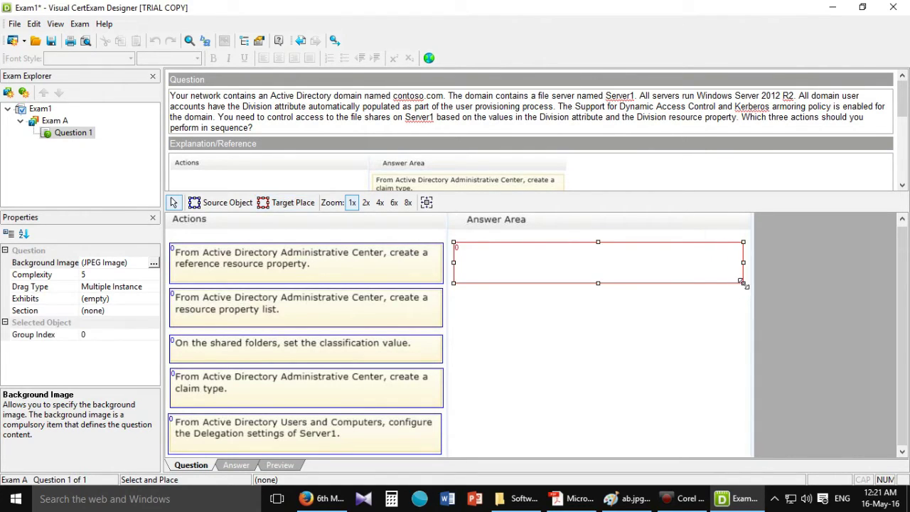
pyautogui.click(288, 206)
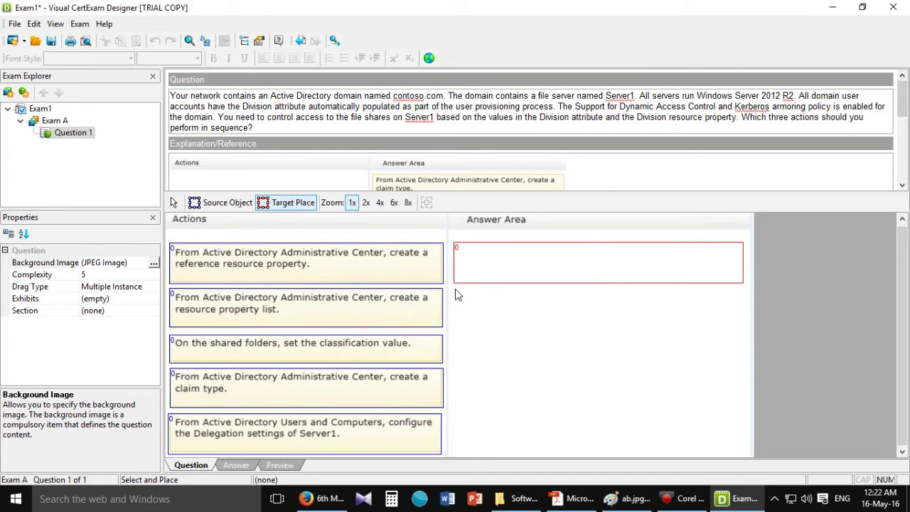
pyautogui.moveTo(455, 288)
pyautogui.mouseDown()
pyautogui.moveTo(554, 322)
pyautogui.moveTo(713, 335)
pyautogui.moveTo(748, 332)
pyautogui.moveTo(741, 326)
pyautogui.mouseUp()
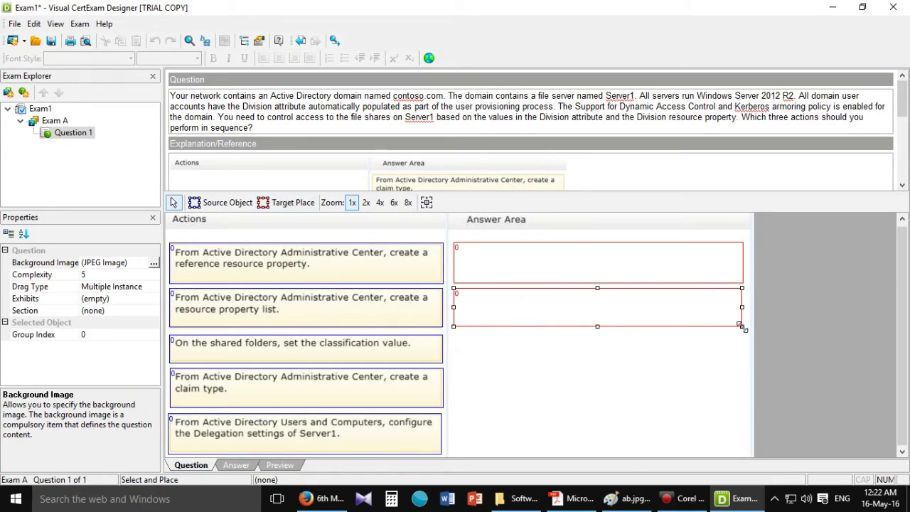
pyautogui.click(288, 203)
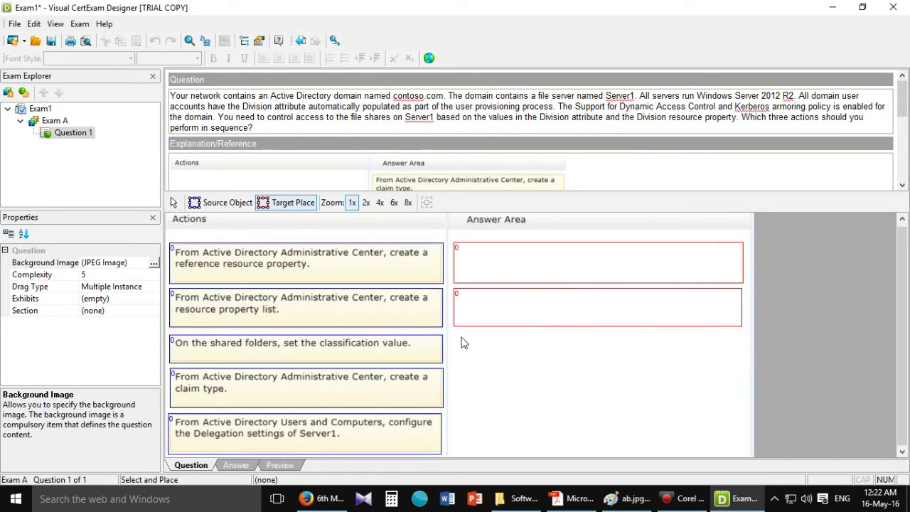
pyautogui.moveTo(453, 335)
pyautogui.mouseDown()
pyautogui.moveTo(605, 363)
pyautogui.moveTo(744, 367)
pyautogui.moveTo(744, 349)
pyautogui.mouseUp()
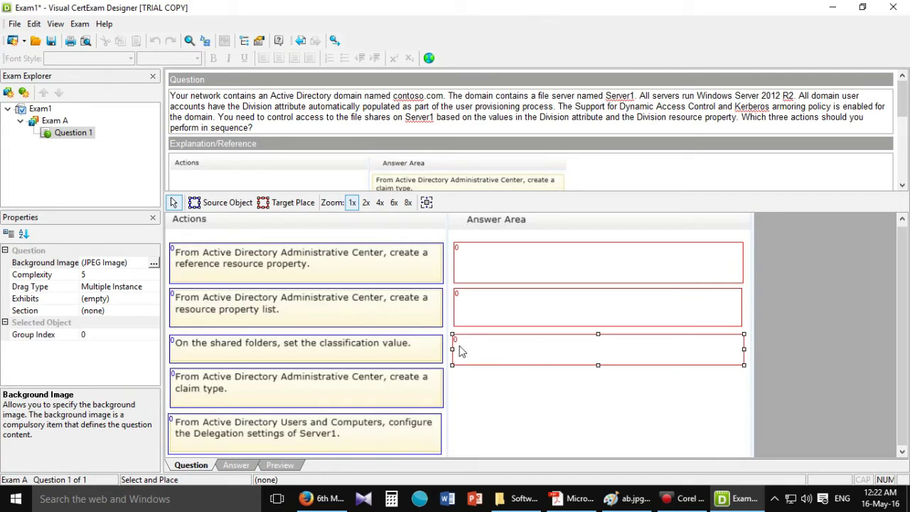
pyautogui.moveTo(452, 349); pyautogui.dragTo(455, 348)
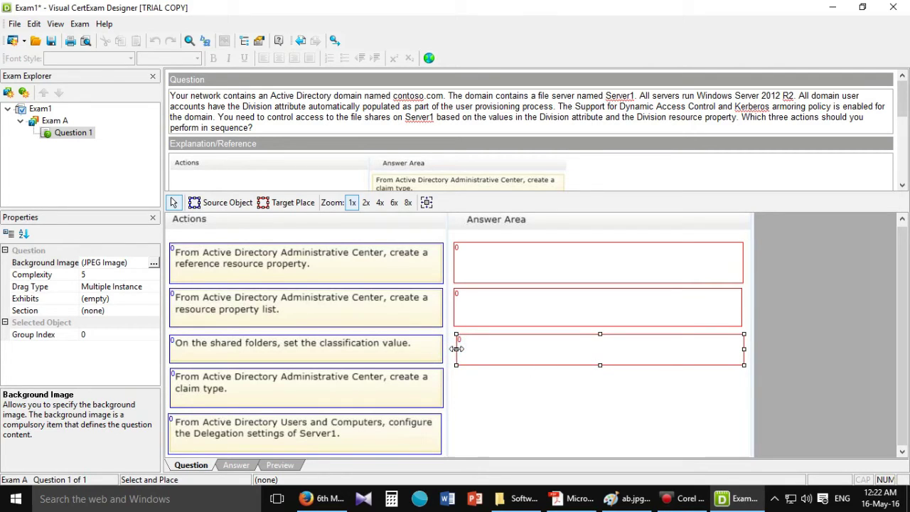
pyautogui.moveTo(457, 348); pyautogui.dragTo(455, 349)
# - Following the PDF's answer, place the create a claim type action in the first target of Question 1's correct answer
pyautogui.click(235, 465)
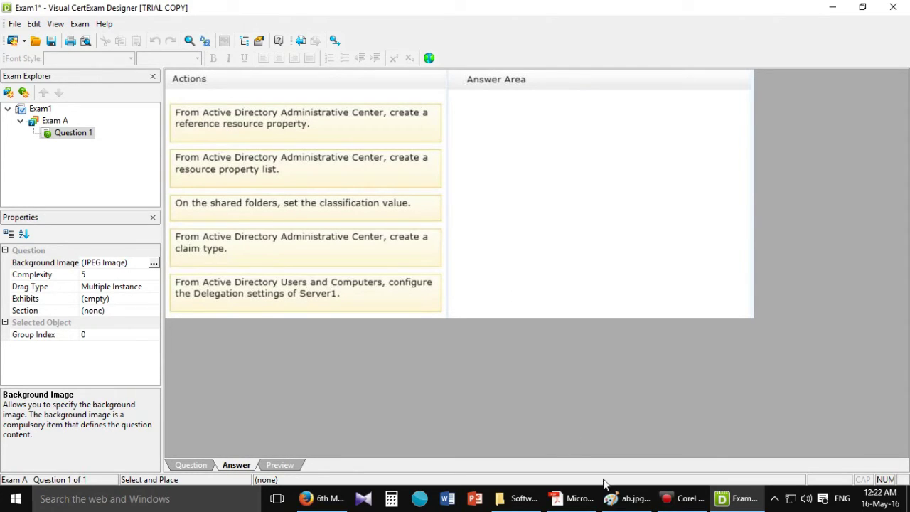
pyautogui.click(573, 501)
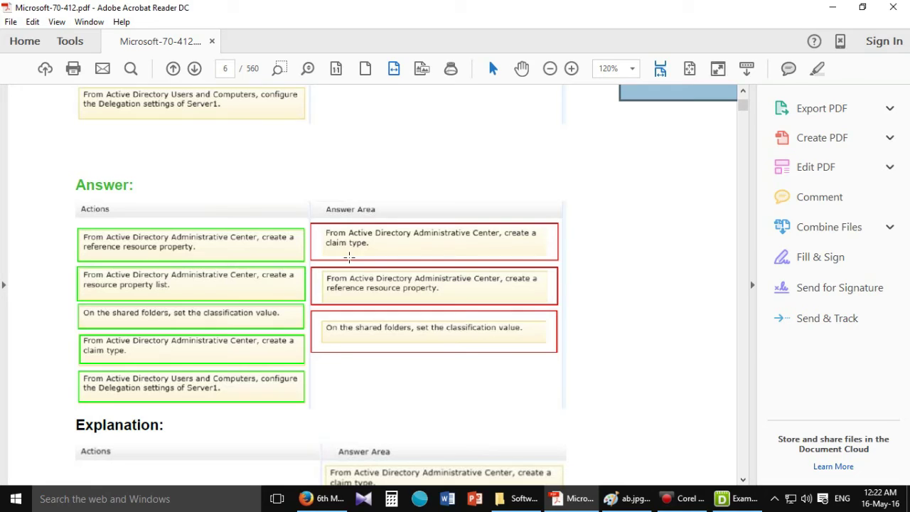
pyautogui.moveTo(704, 499)
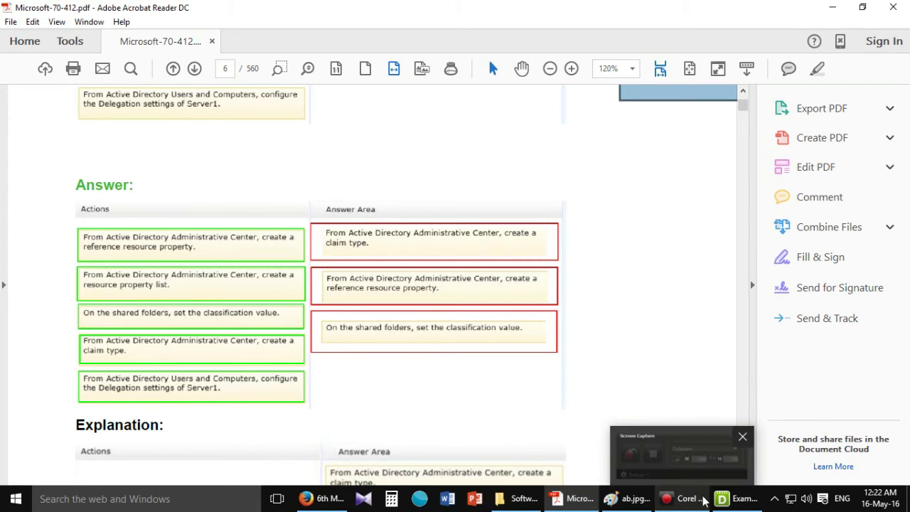
pyautogui.click(738, 498)
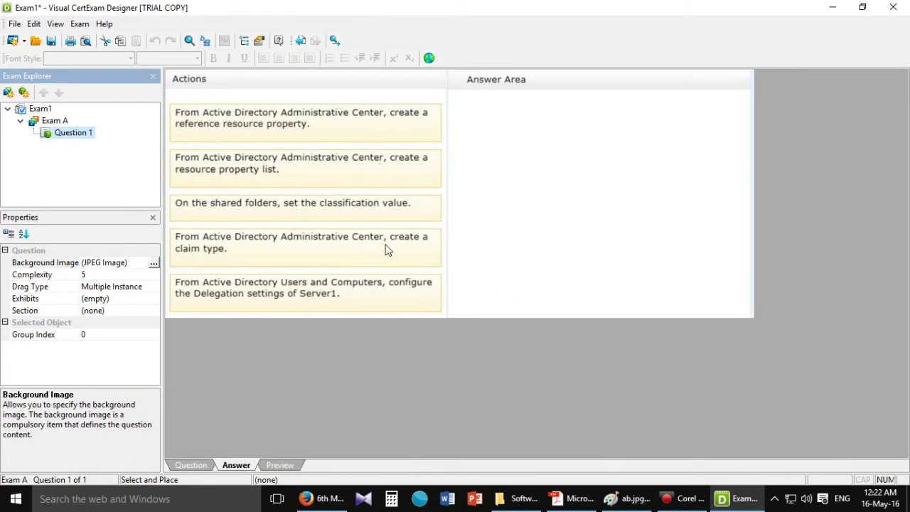
pyautogui.moveTo(206, 254); pyautogui.dragTo(489, 130)
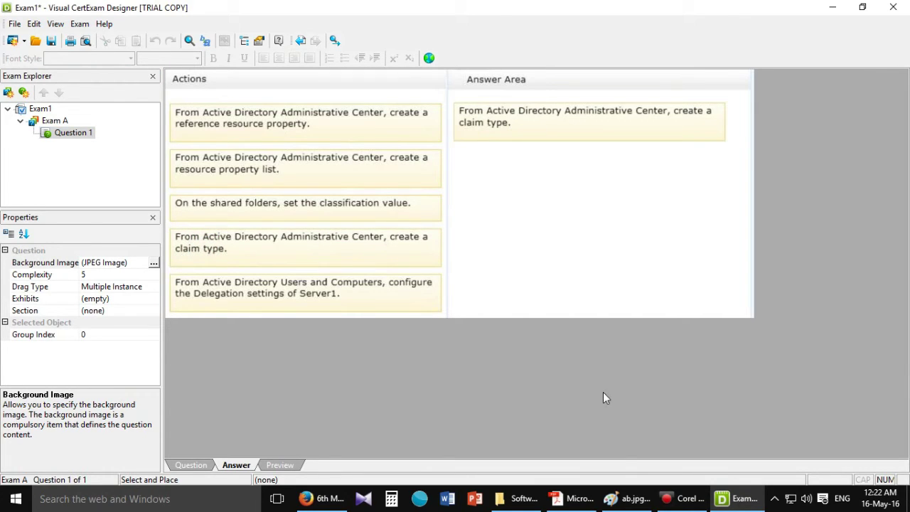
# - Complete the correct answer per the PDF with the reference resource property action second and the classification value action third
pyautogui.click(578, 501)
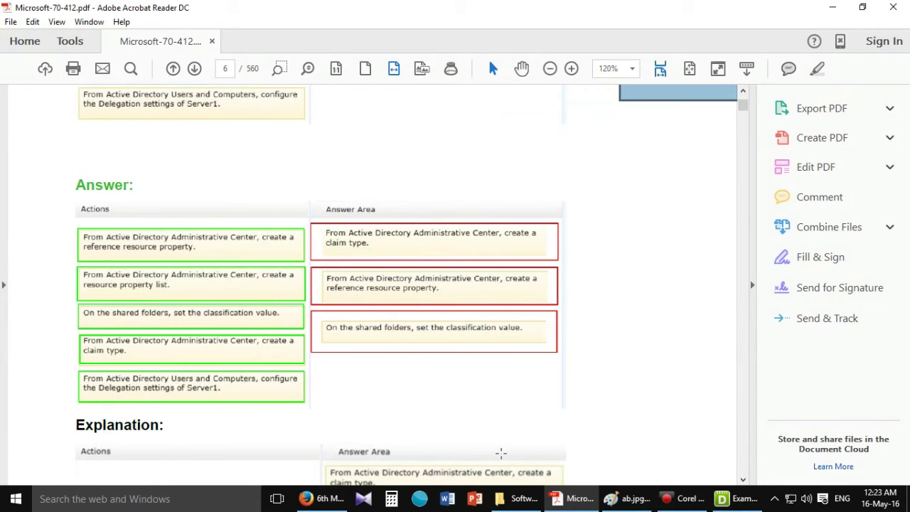
pyautogui.click(578, 501)
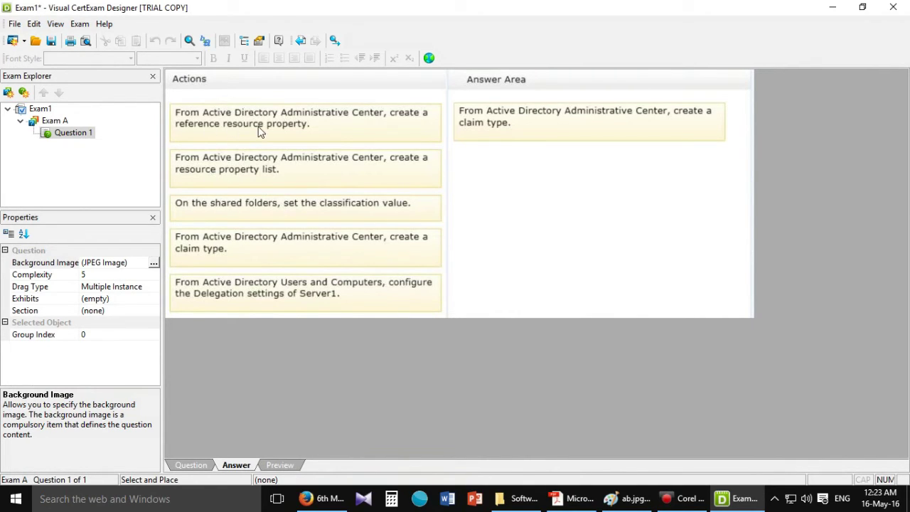
pyautogui.moveTo(256, 118); pyautogui.dragTo(532, 179)
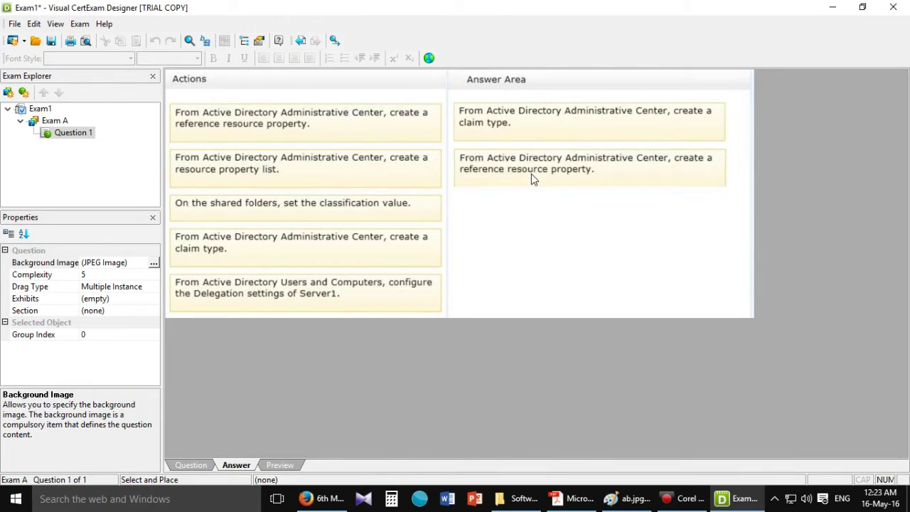
pyautogui.click(577, 498)
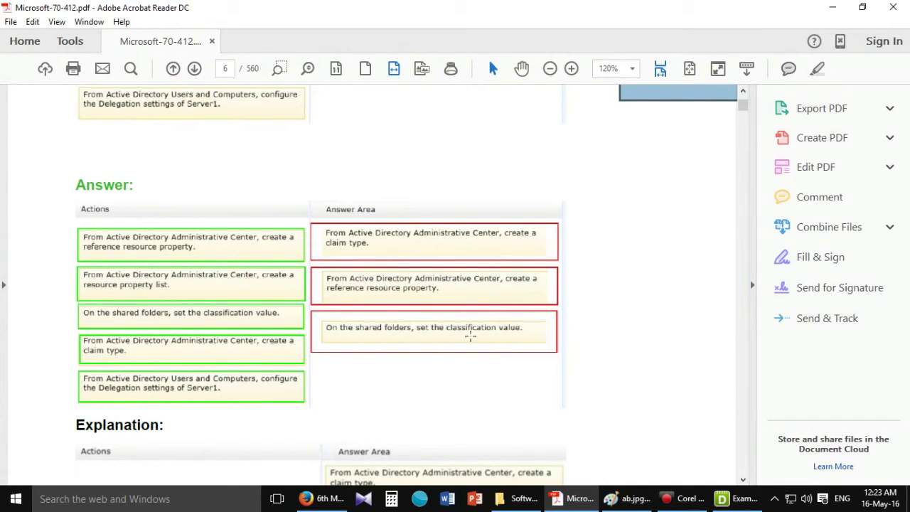
pyautogui.click(740, 498)
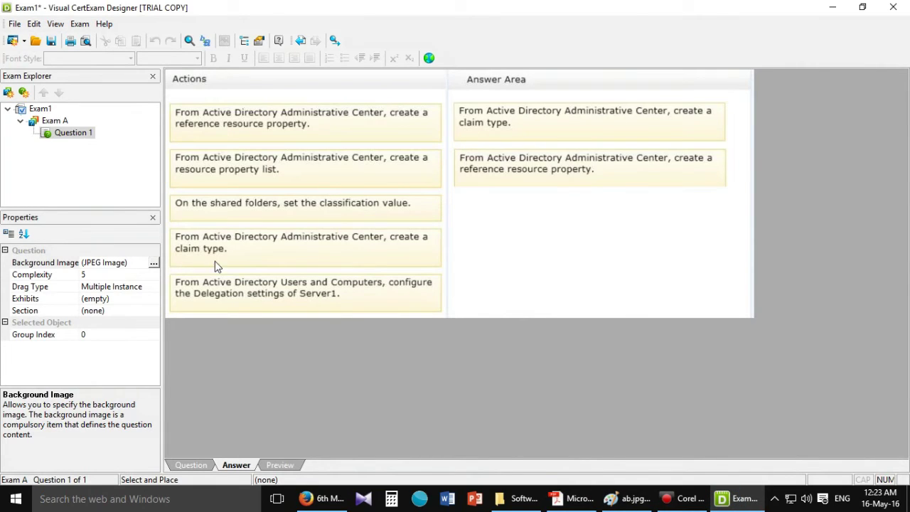
pyautogui.moveTo(214, 212); pyautogui.dragTo(494, 222)
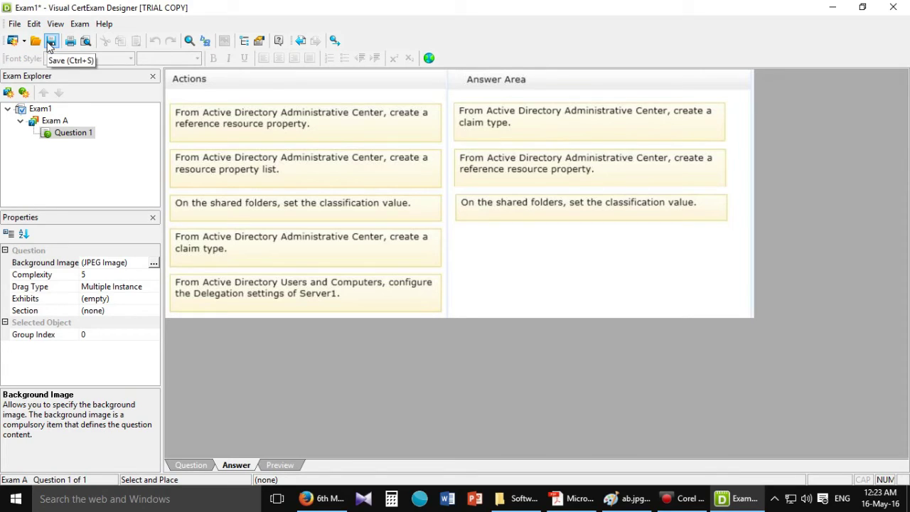
# - Preview Question 1, answer it with claim type, reference resource property and classification value in order, and view the correct answer before hiding it
pyautogui.click(280, 465)
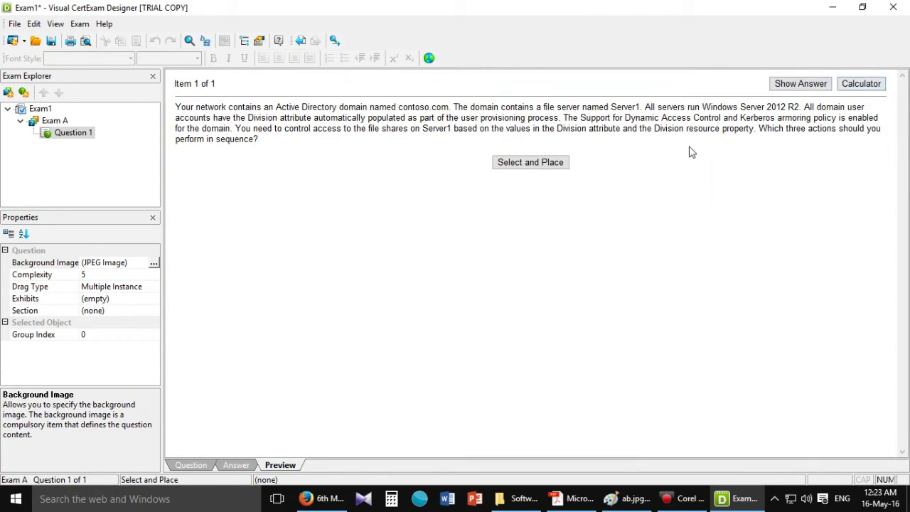
pyautogui.click(548, 163)
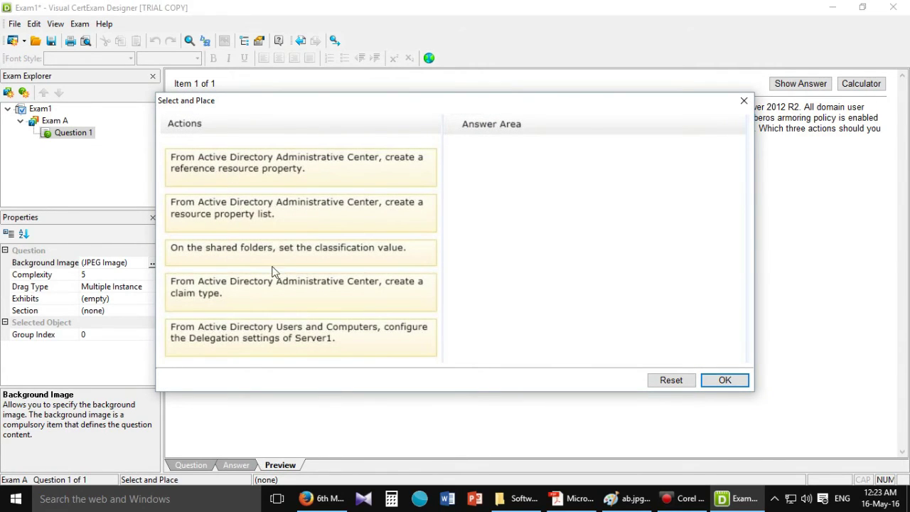
pyautogui.moveTo(247, 300); pyautogui.dragTo(539, 214)
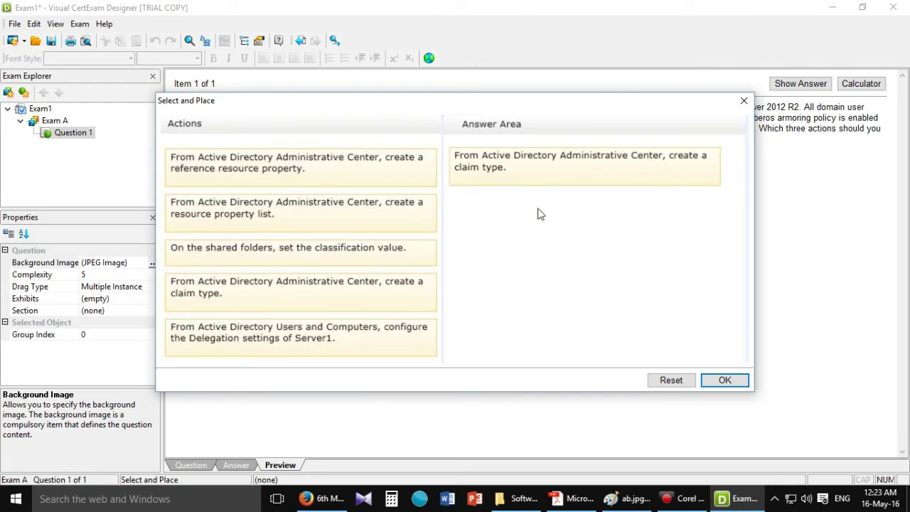
pyautogui.moveTo(206, 176); pyautogui.dragTo(529, 240)
pyautogui.moveTo(249, 263); pyautogui.dragTo(580, 249)
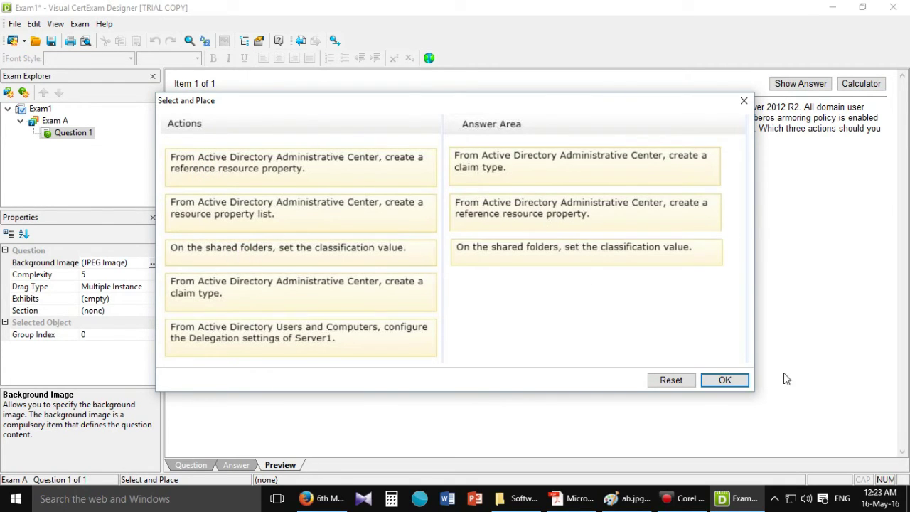
pyautogui.click(729, 382)
pyautogui.click(800, 84)
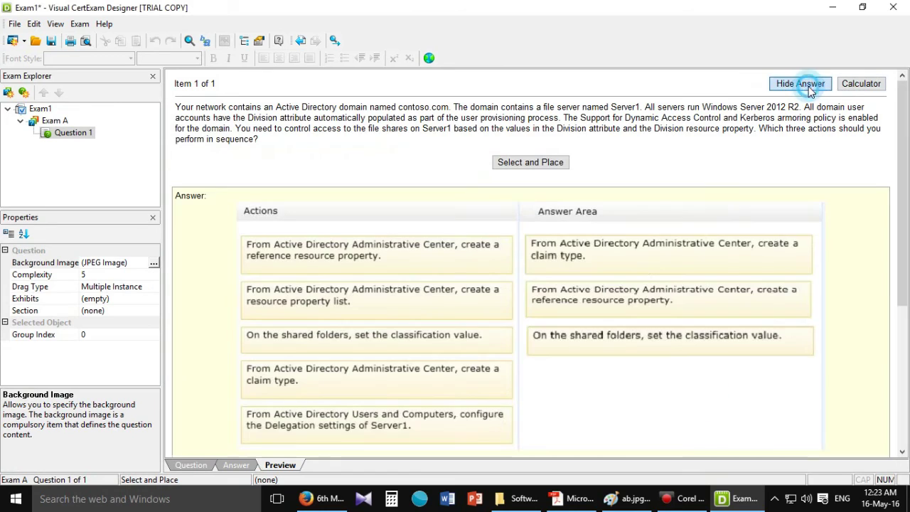
pyautogui.click(801, 84)
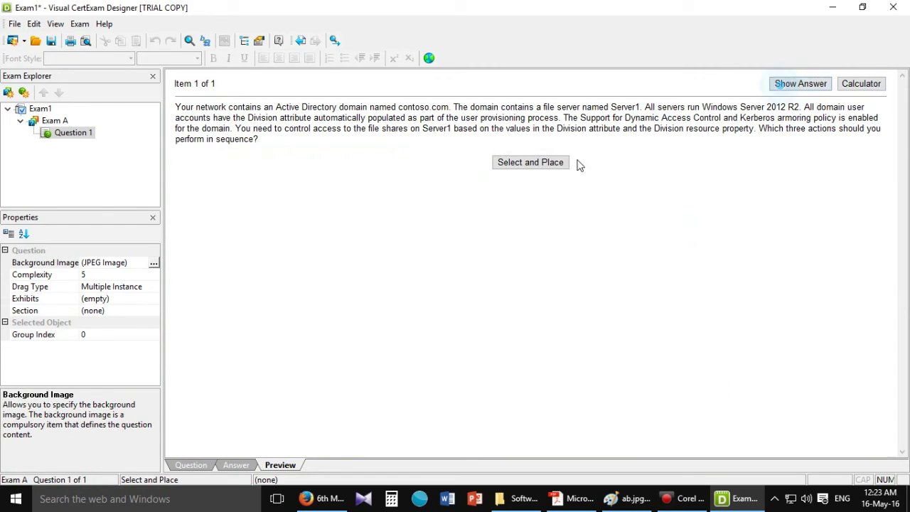
# - Reopen the previewed Select and Place exercise and reset all placed actions, confirming their removal
pyautogui.click(540, 162)
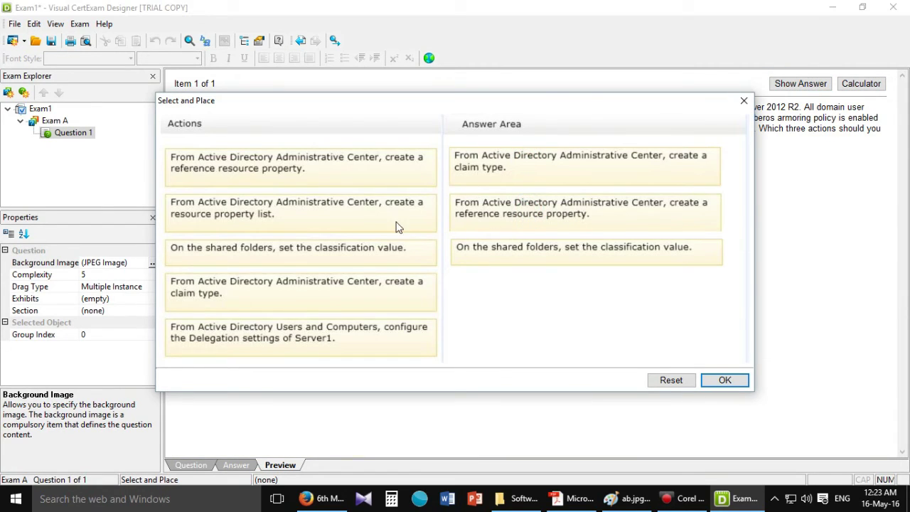
pyautogui.click(514, 213)
pyautogui.click(682, 380)
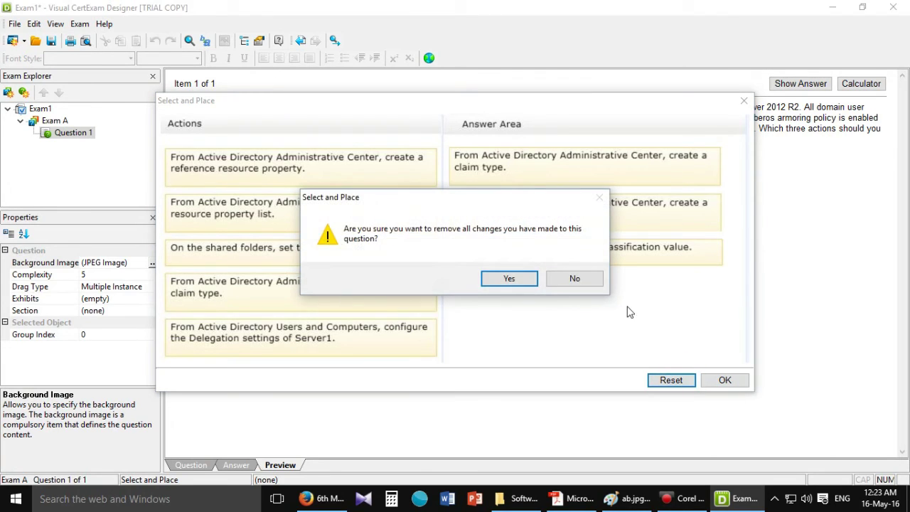
pyautogui.click(517, 279)
# - Test a wrong answer with classification value first and reference resource property second and third, then show the correct answer
pyautogui.moveTo(277, 173); pyautogui.dragTo(549, 214)
pyautogui.moveTo(327, 246); pyautogui.dragTo(507, 165)
pyautogui.moveTo(373, 170); pyautogui.dragTo(499, 253)
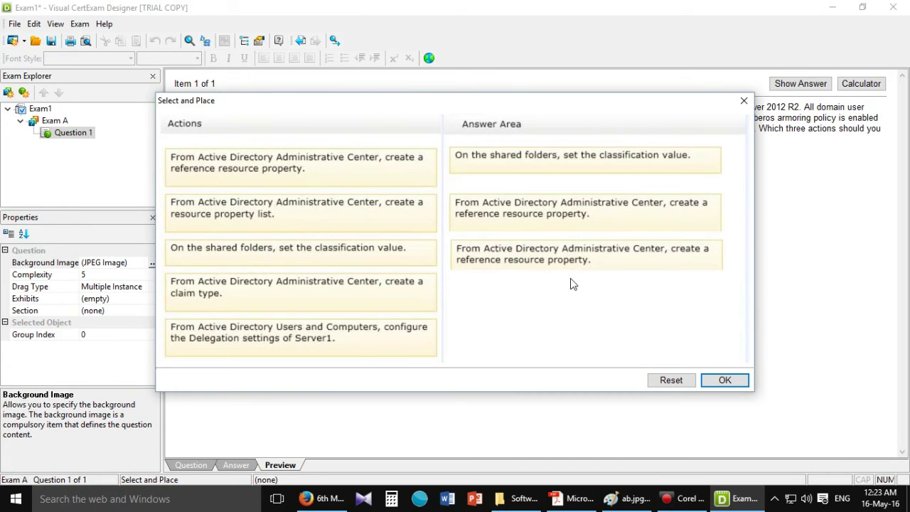
pyautogui.click(733, 380)
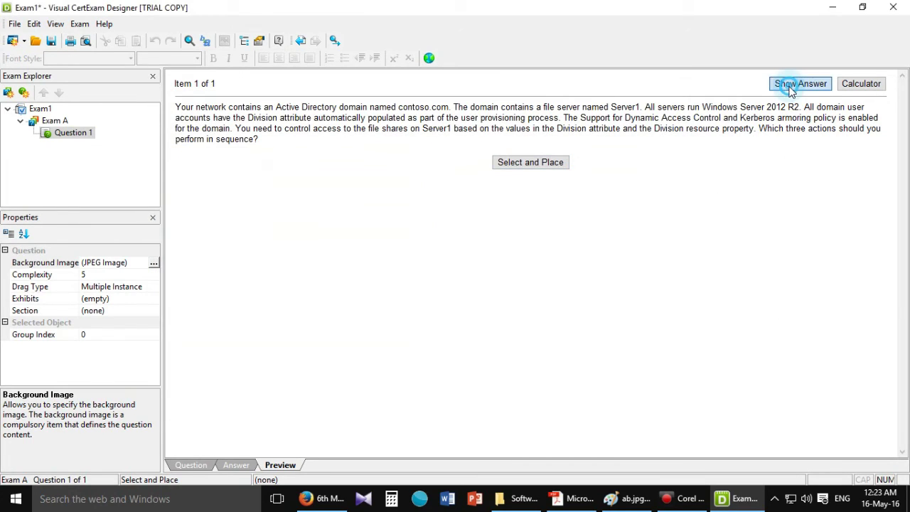
pyautogui.click(791, 85)
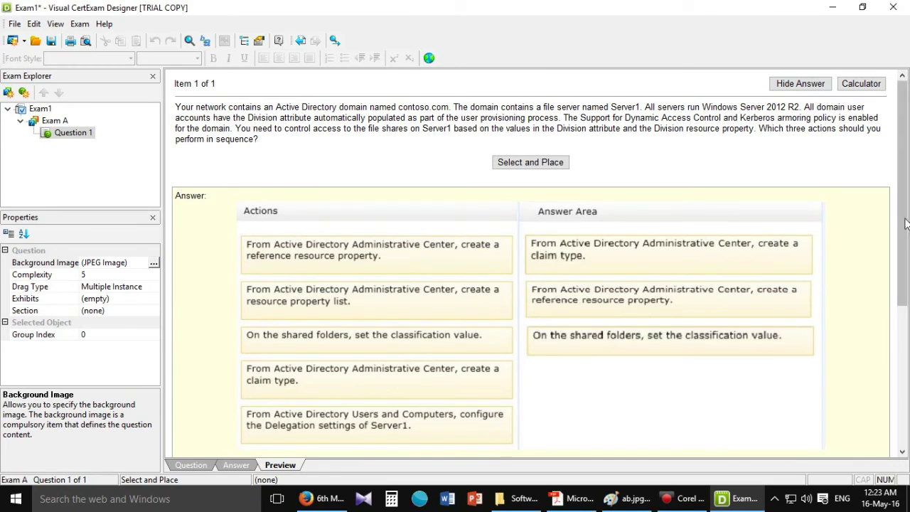
# - Save the exam as Exam1.vce in the VCE Maker folder, replacing the existing file
pyautogui.moveTo(904, 219); pyautogui.dragTo(903, 291)
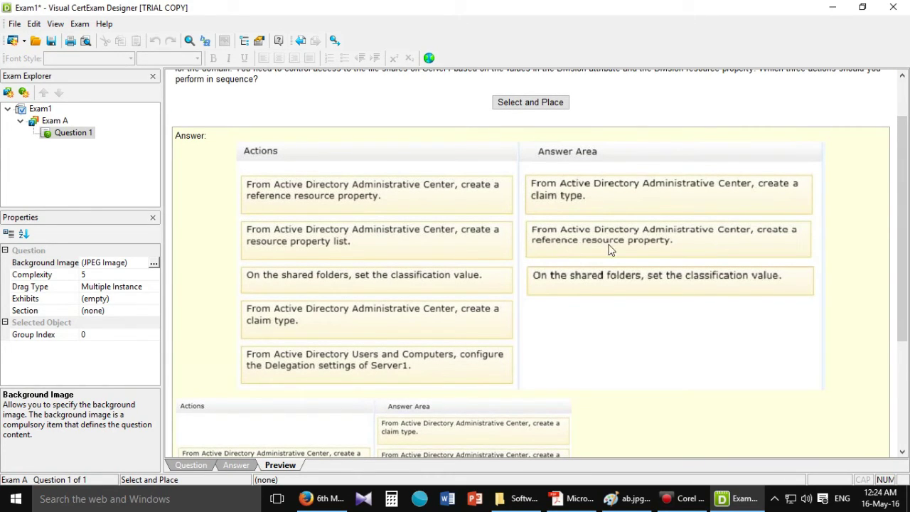
pyautogui.moveTo(901, 238); pyautogui.dragTo(901, 339)
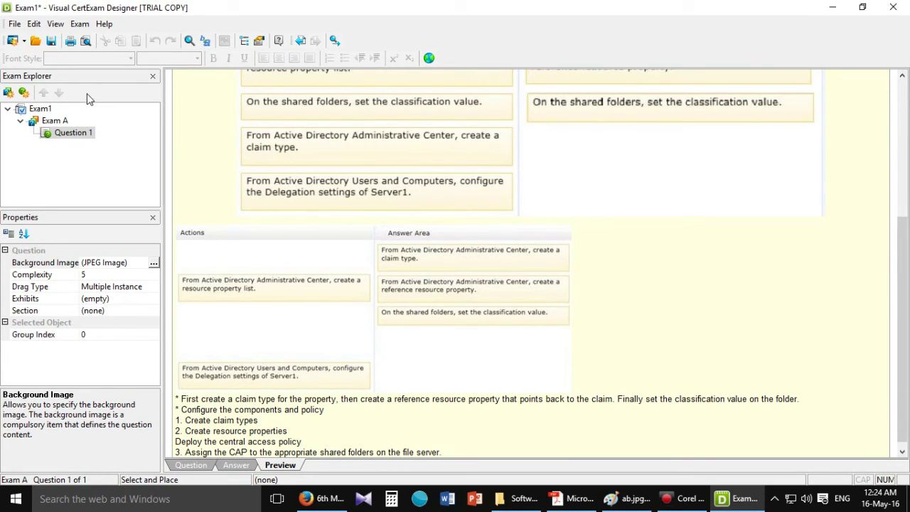
pyautogui.click(52, 41)
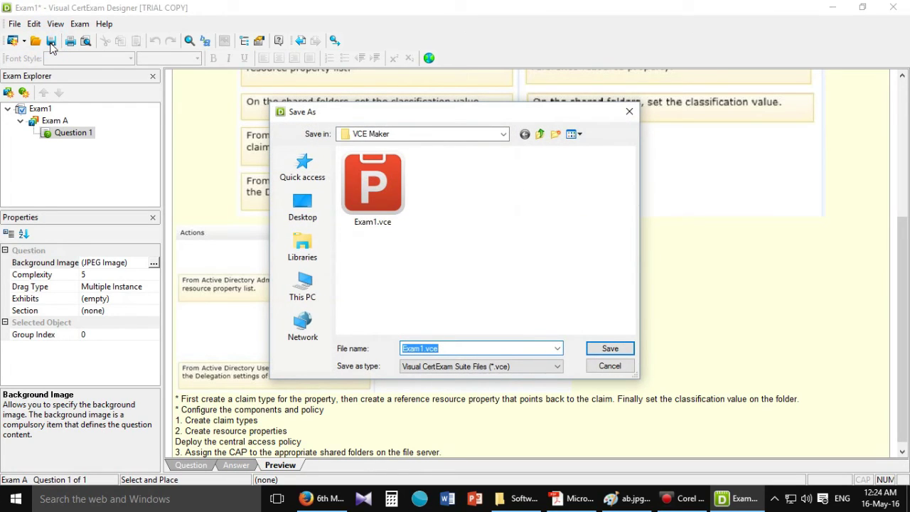
pyautogui.click(374, 186)
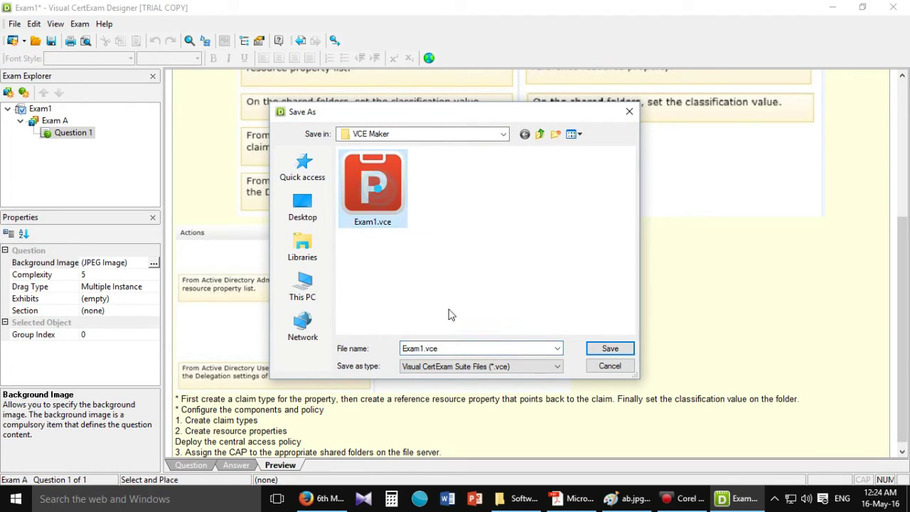
pyautogui.click(613, 349)
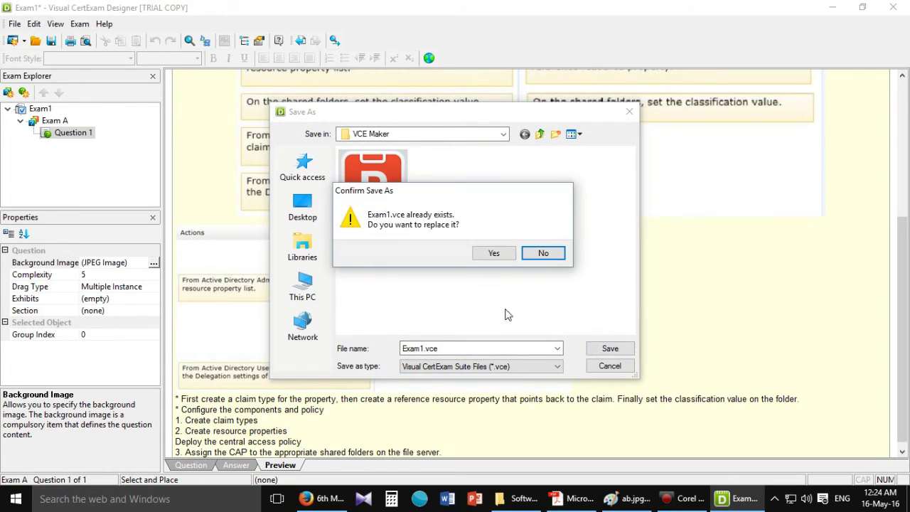
pyautogui.click(495, 254)
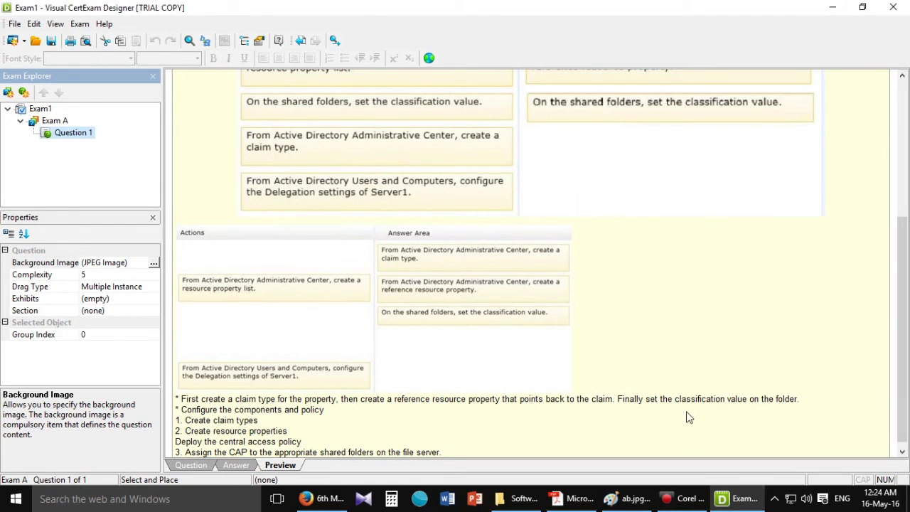
# - Close the exam designer and minimize the PDF reader and Paint windows to reach the desktop
pyautogui.click(895, 10)
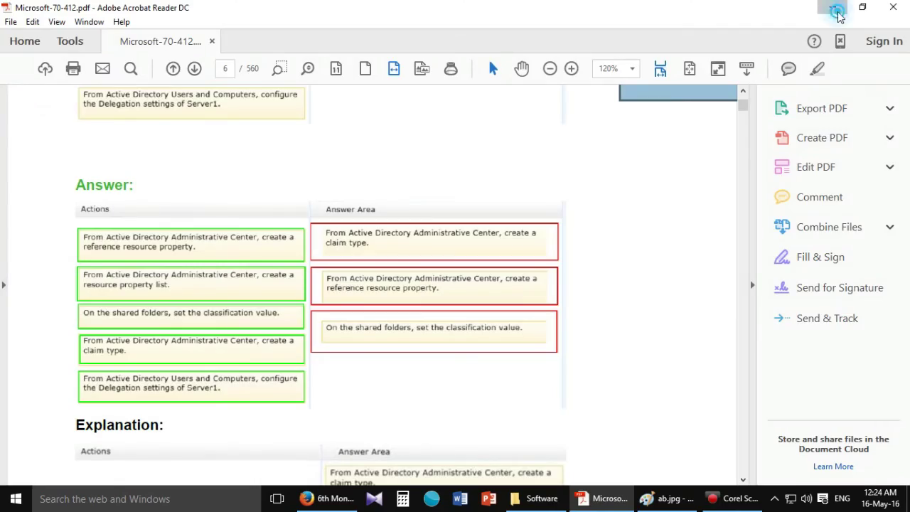
pyautogui.click(837, 12)
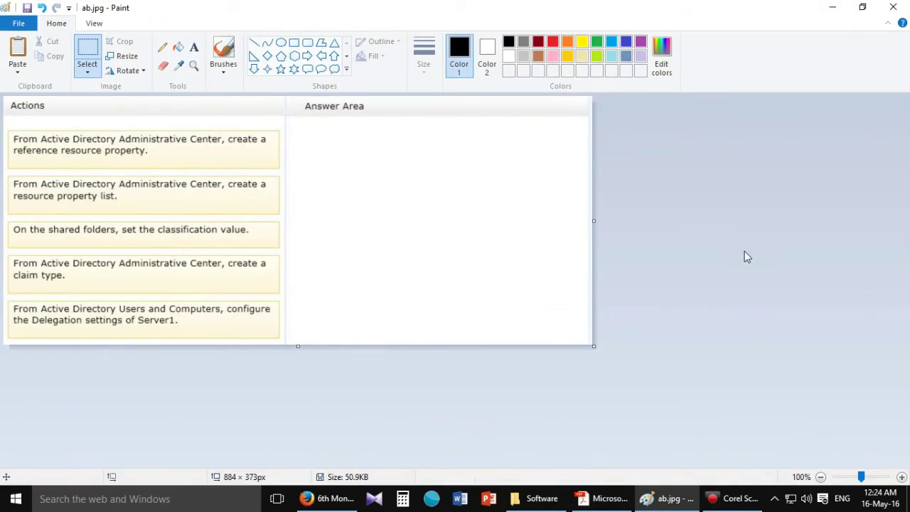
pyautogui.click(827, 9)
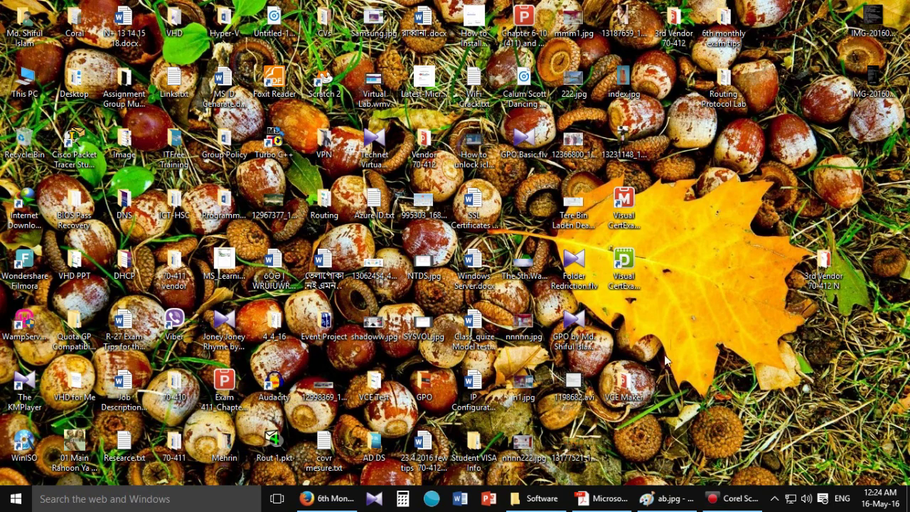
# - Open Exam1.vce from the desktop's VCE Maker folder in VCE Player and start Exam A with the default 120-minute timer
pyautogui.doubleClick(628, 384)
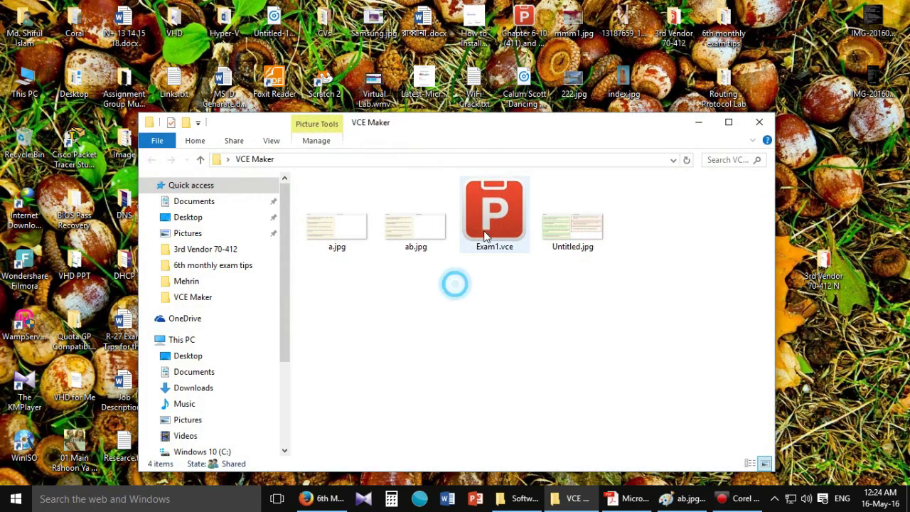
pyautogui.doubleClick(483, 222)
pyautogui.click(549, 314)
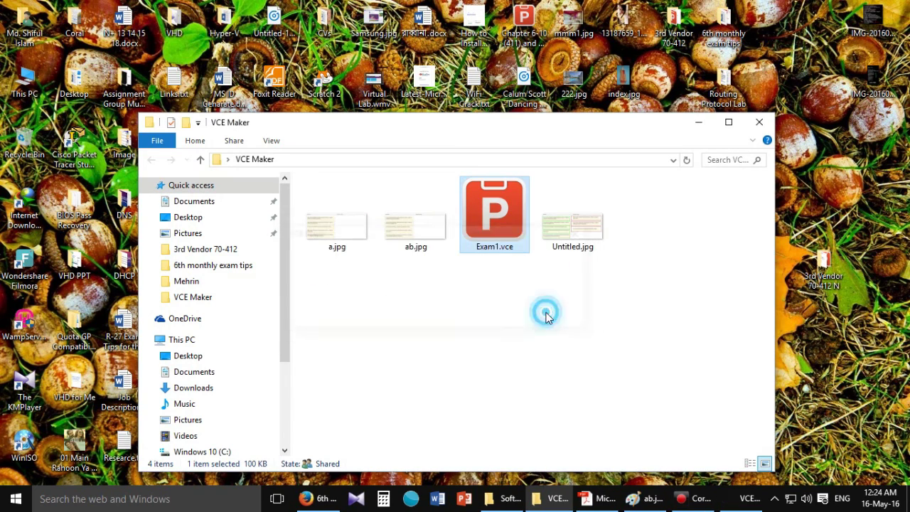
pyautogui.click(736, 501)
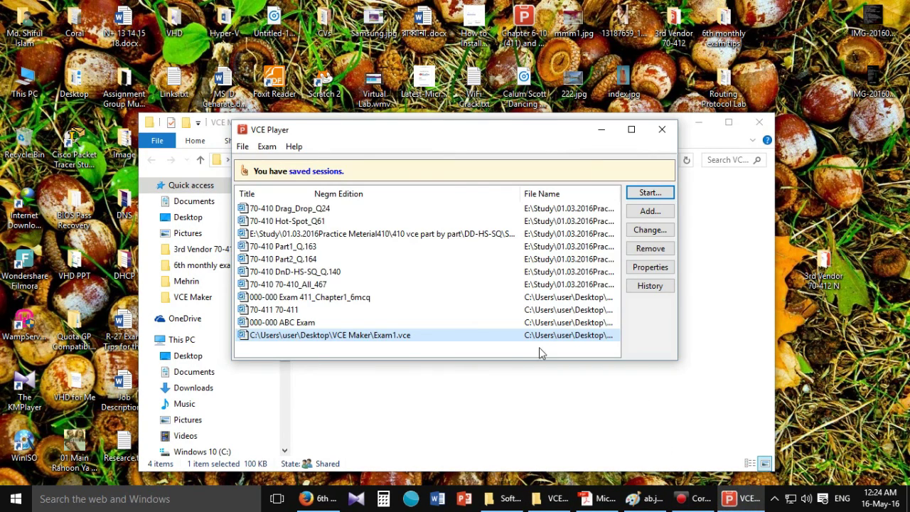
pyautogui.click(647, 196)
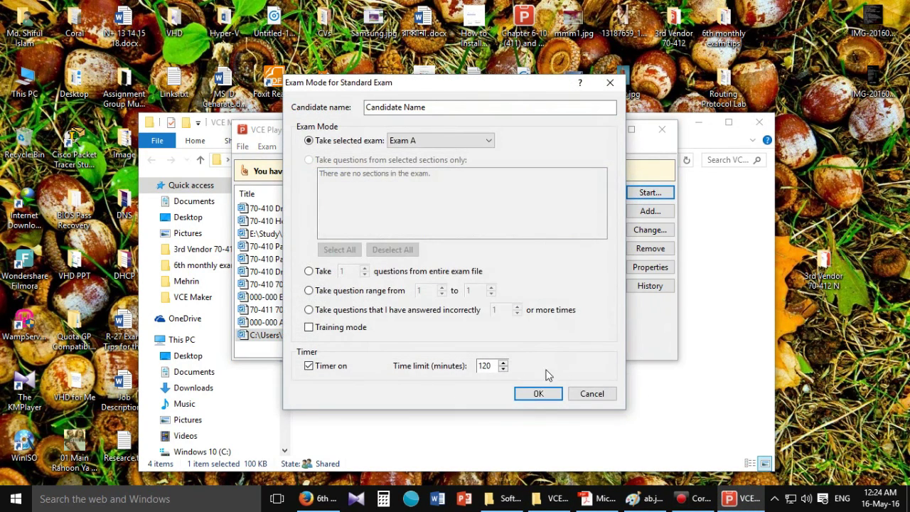
pyautogui.click(537, 397)
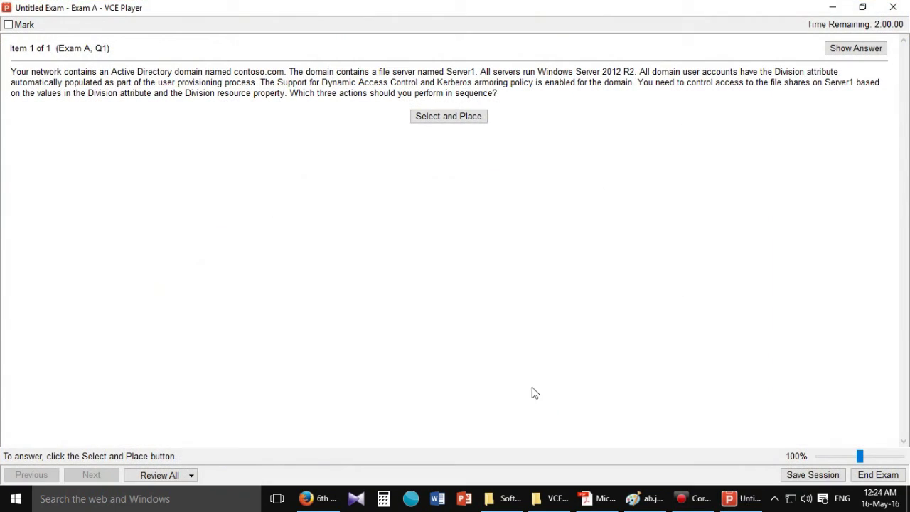
# - Answer with reference resource property, resource property list and classification value in order, submit it, and show and hide the correct answer
pyautogui.click(437, 118)
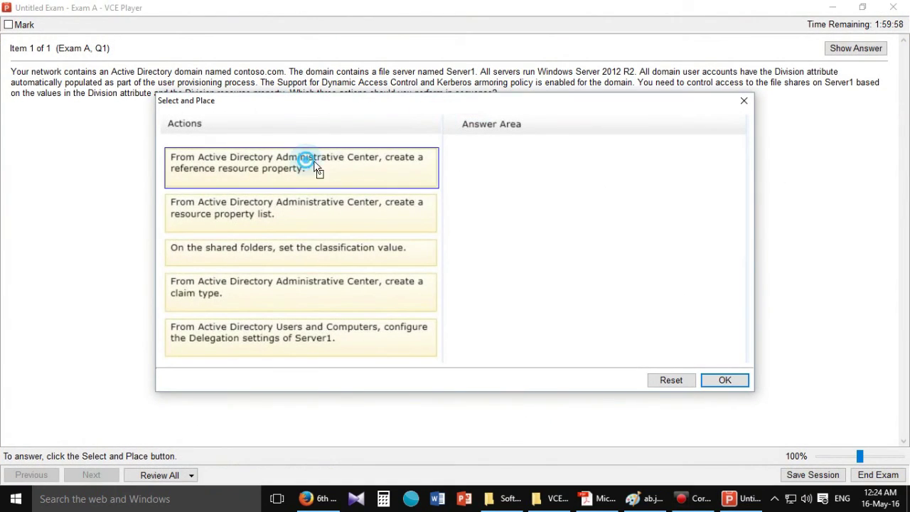
pyautogui.moveTo(315, 171); pyautogui.dragTo(541, 179)
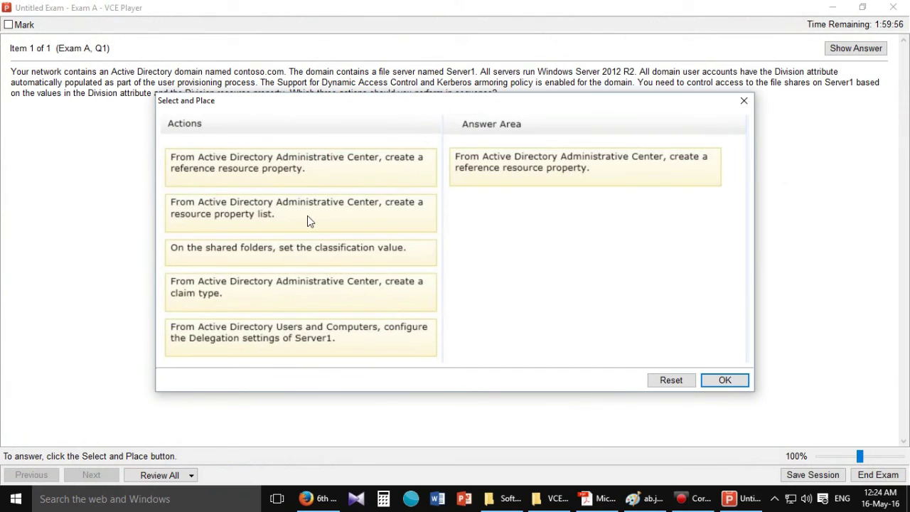
pyautogui.moveTo(307, 216); pyautogui.dragTo(469, 224)
pyautogui.moveTo(309, 255); pyautogui.dragTo(498, 253)
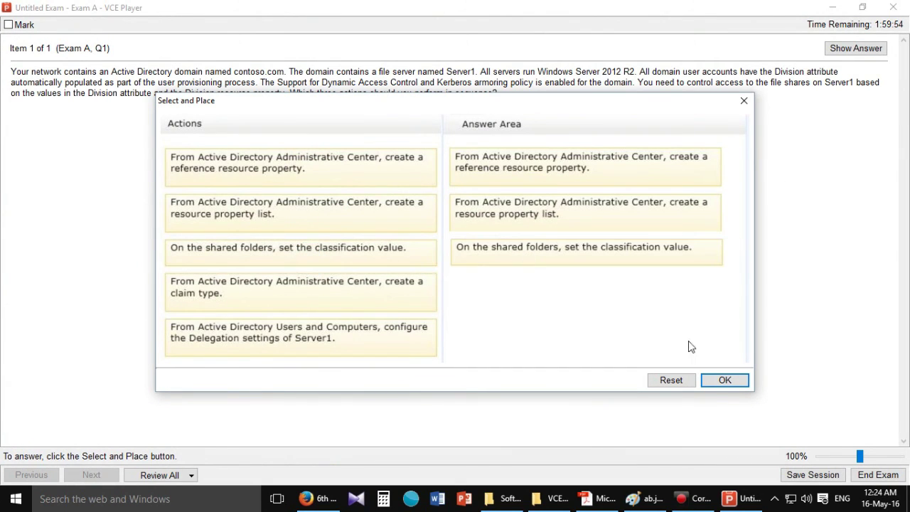
pyautogui.click(725, 380)
pyautogui.click(855, 54)
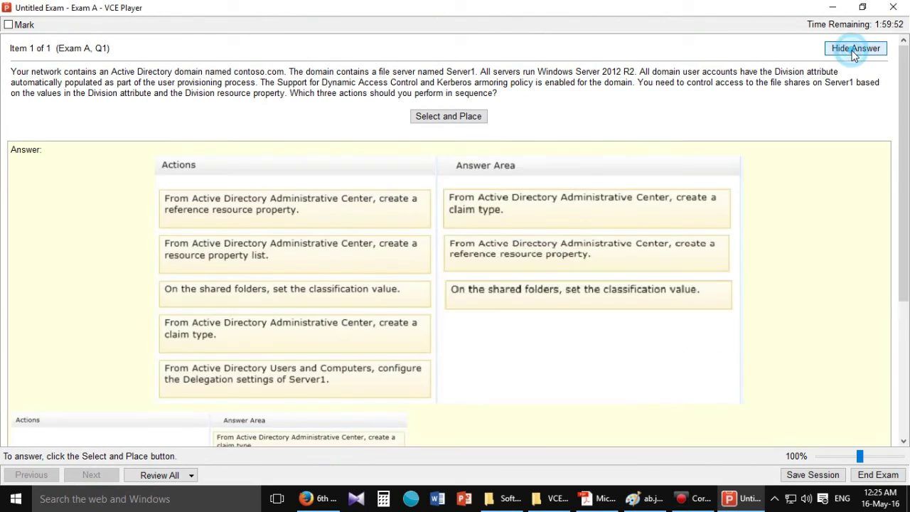
pyautogui.click(855, 51)
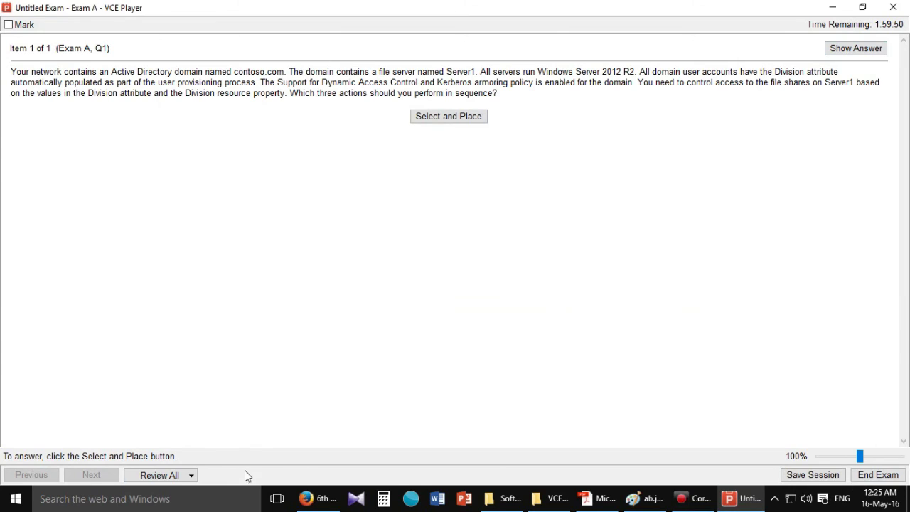
# - End the exam and review Question 1 with its correct answer from the score report
pyautogui.click(878, 476)
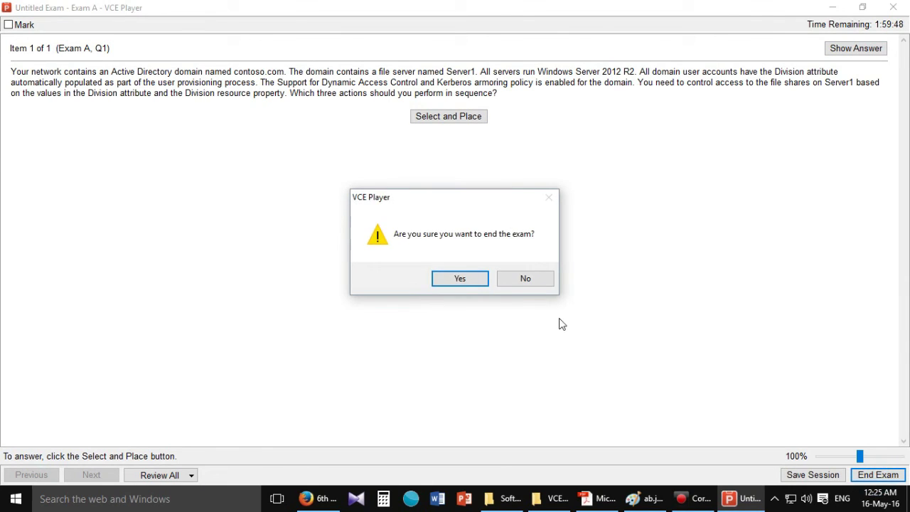
pyautogui.click(460, 279)
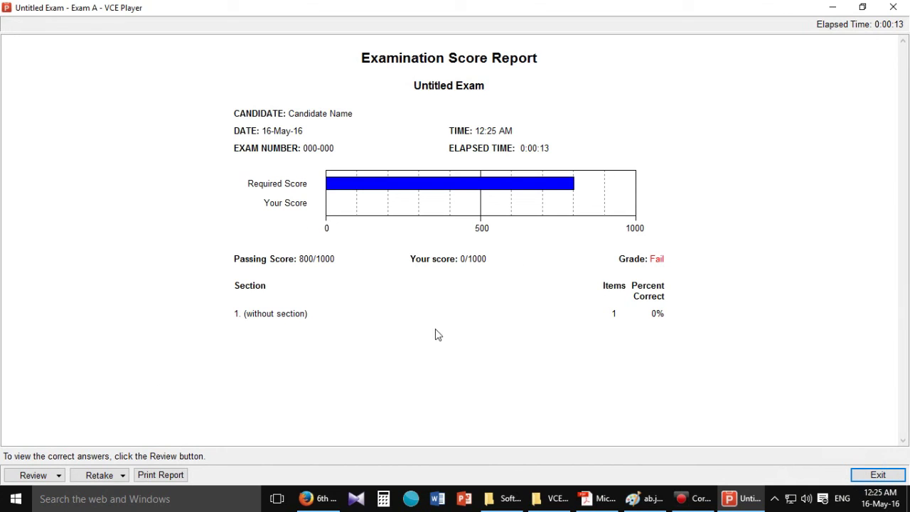
pyautogui.click(36, 476)
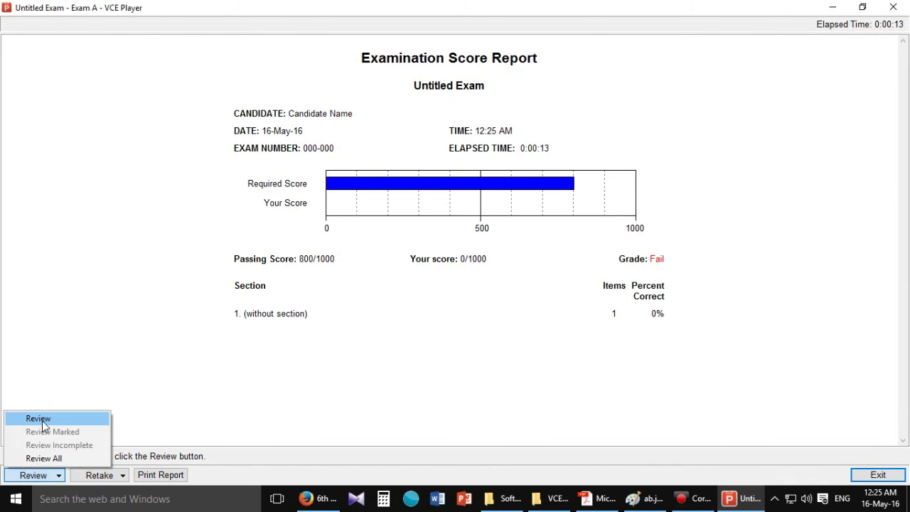
pyautogui.click(39, 419)
pyautogui.click(96, 44)
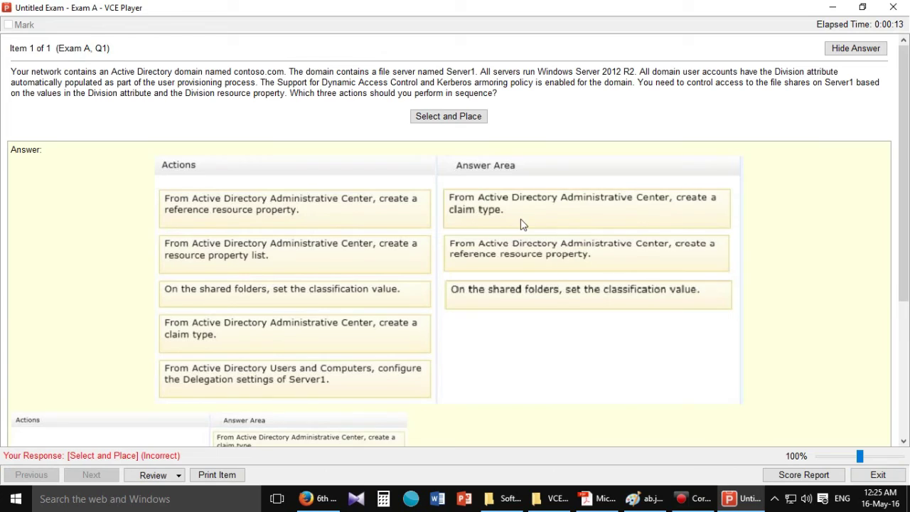